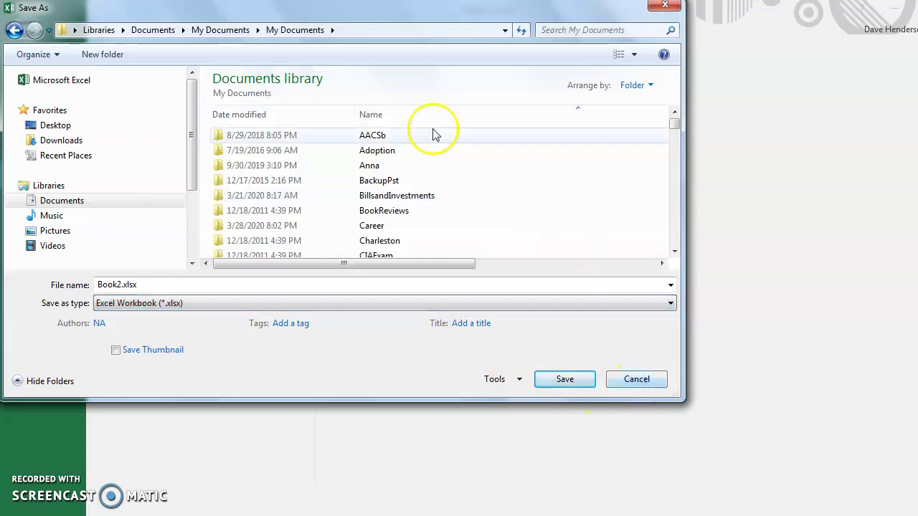
- Cancel saving Book2, return to its worksheet, and switch to the ExcelMacrosExamplePrintSettings.xlsm workbook
click(636, 380)
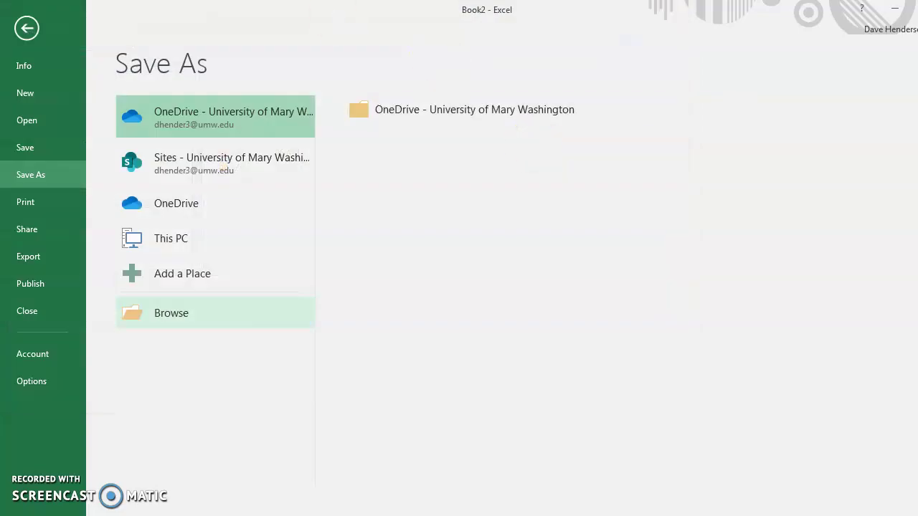
click(26, 28)
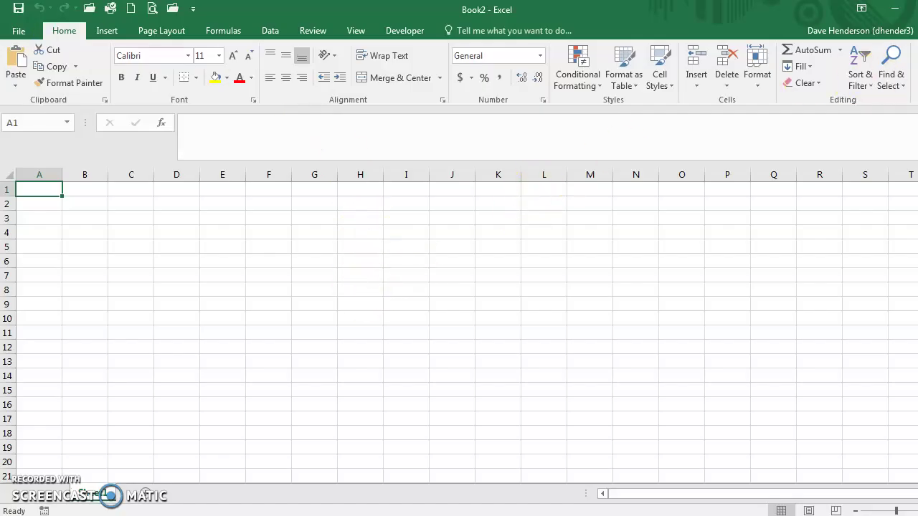
key(alt+Tab)
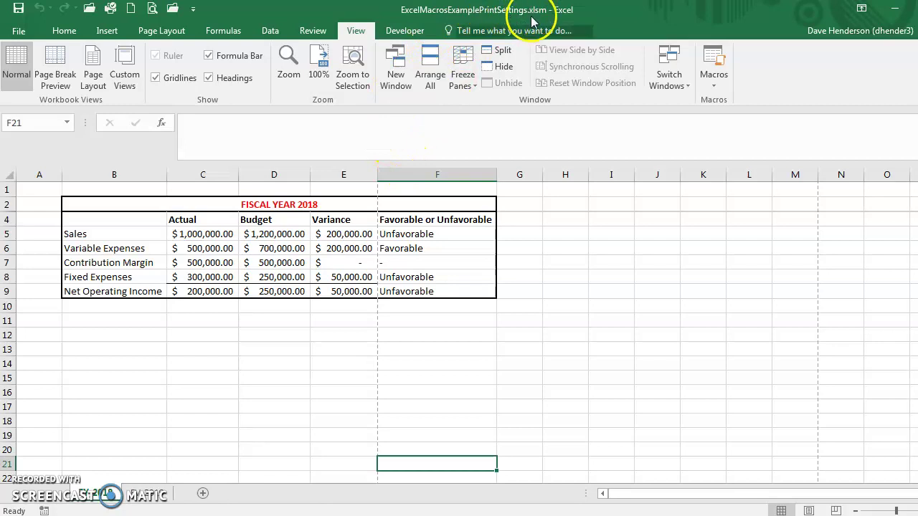
- Switch to the MacrosinExcelOverview.pptx presentation in PowerPoint and highlight the first bullet of slide 4, "How to record a macro"
key(alt+Tab)
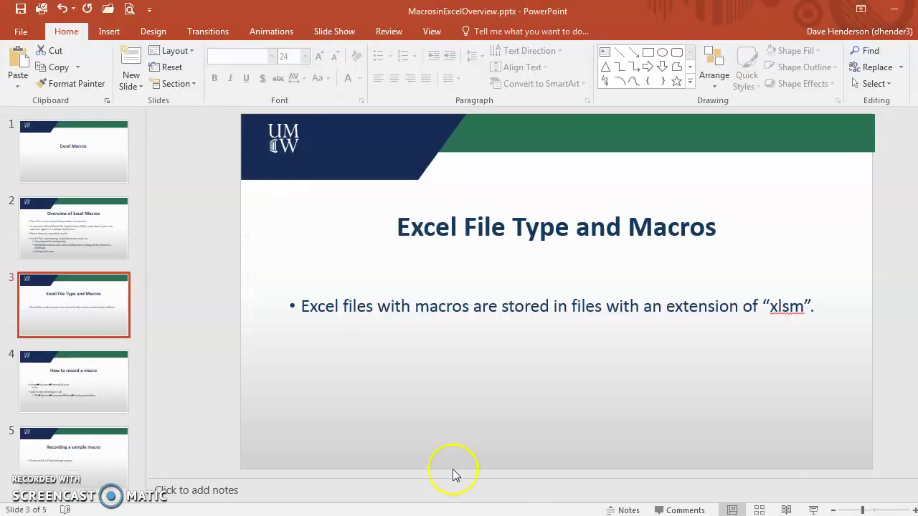
click(87, 402)
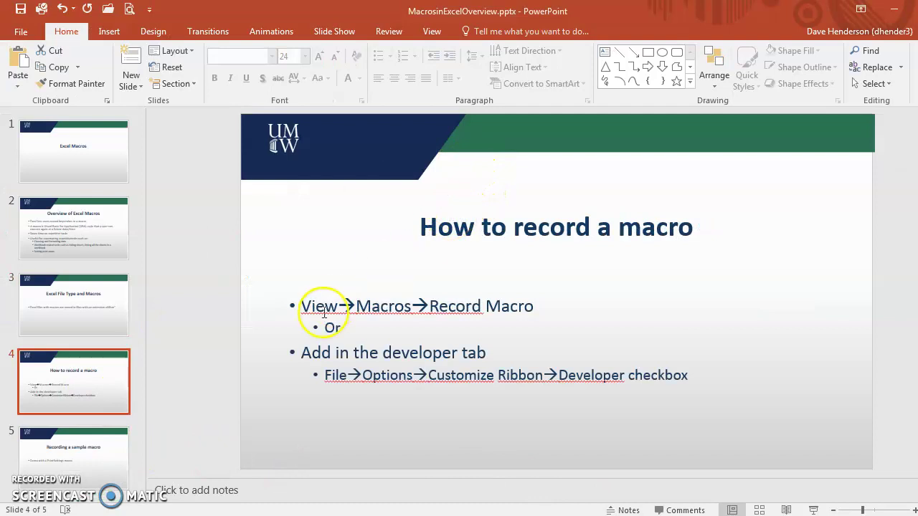
drag(302, 308, 518, 305)
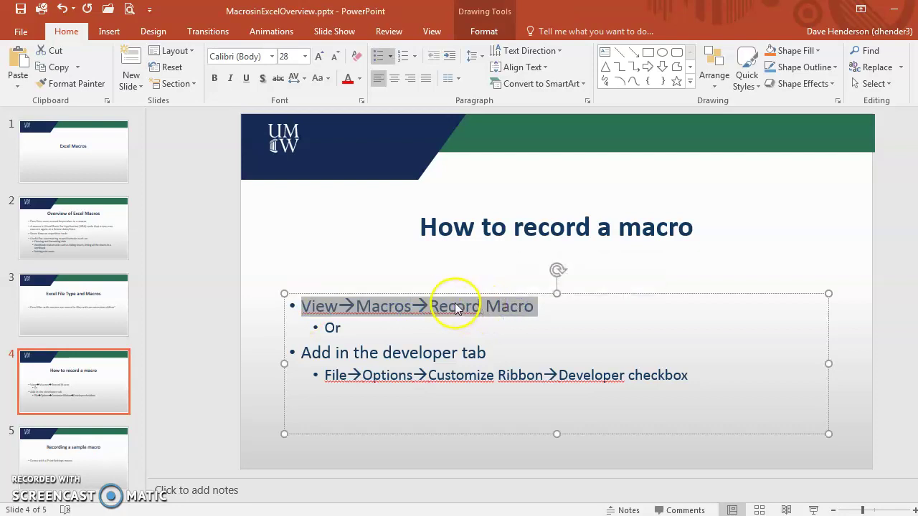
- Switch back to the Excel print settings workbook and look over the macro recording options and the developer commands
key(alt+Tab)
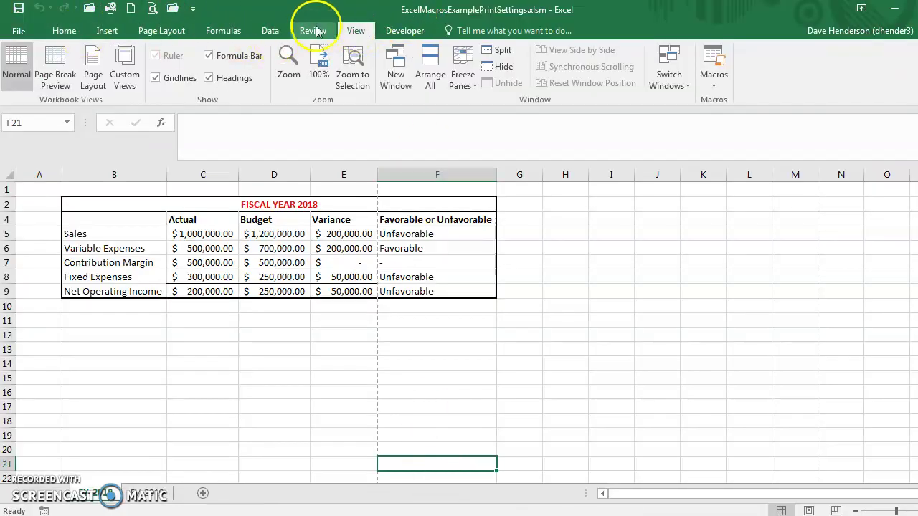
click(722, 81)
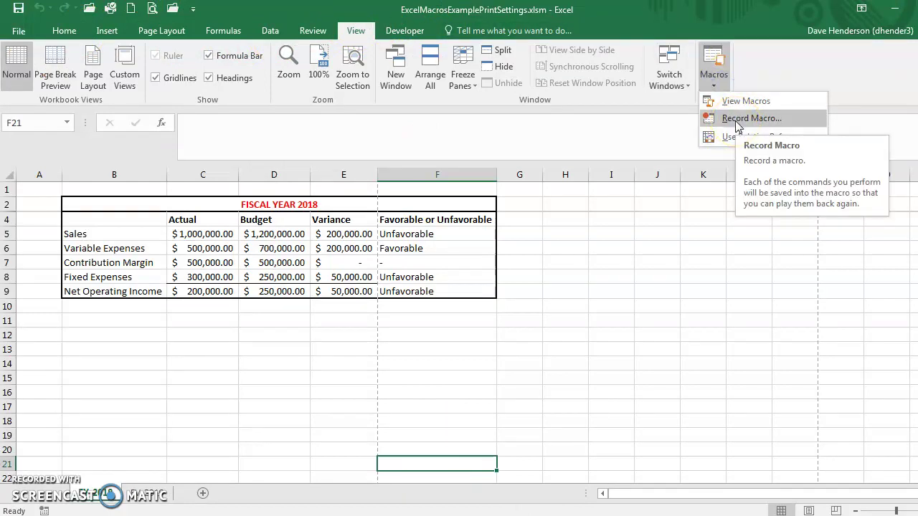
click(587, 295)
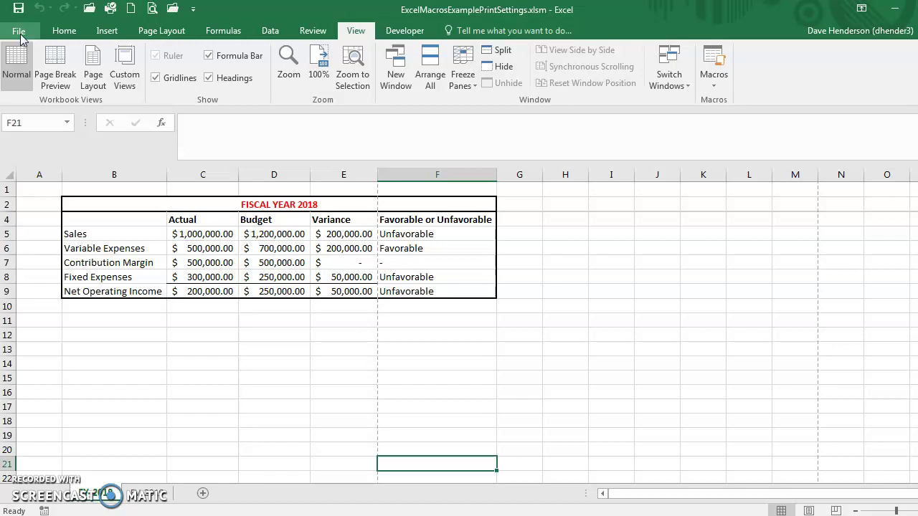
click(409, 32)
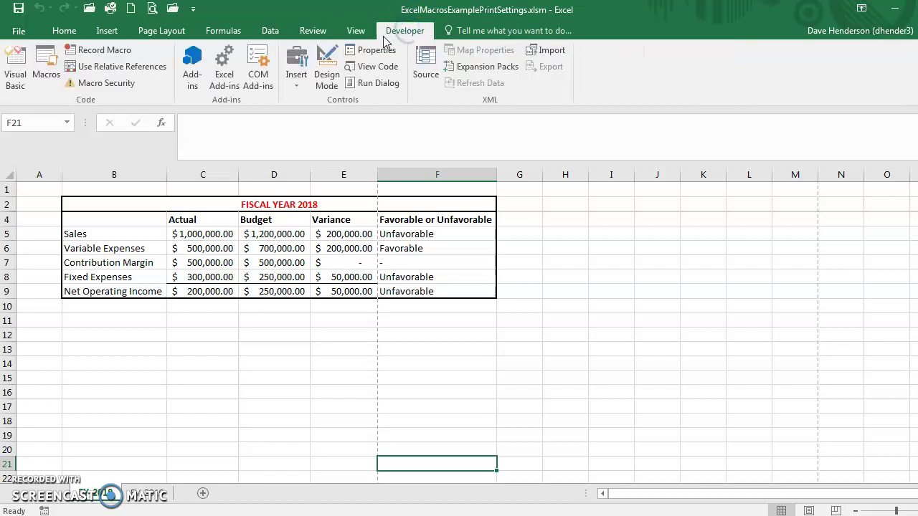
click(356, 32)
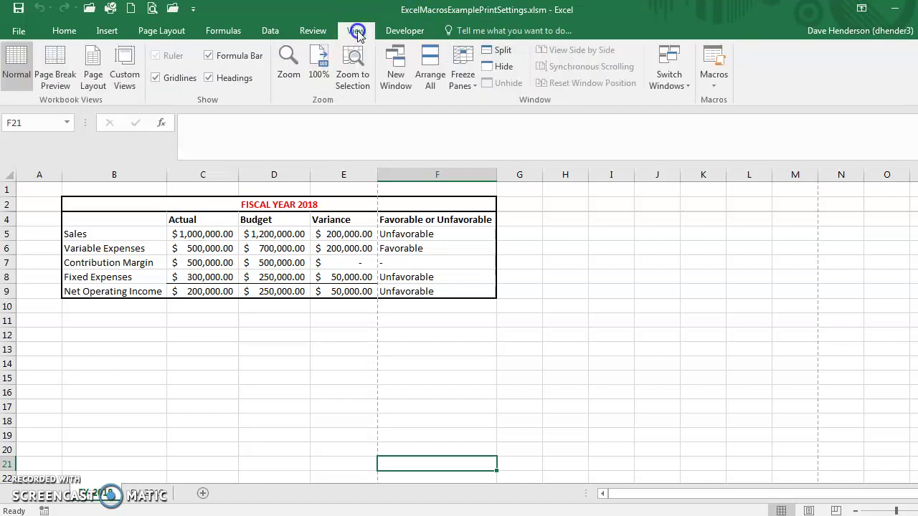
- Check the Developer checkbox in Excel's ribbon customization options and look over the developer commands
click(19, 32)
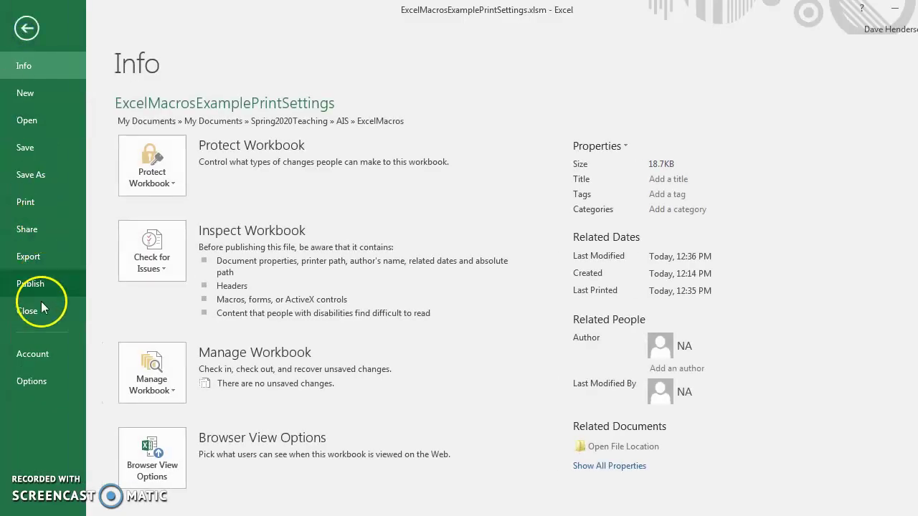
click(34, 383)
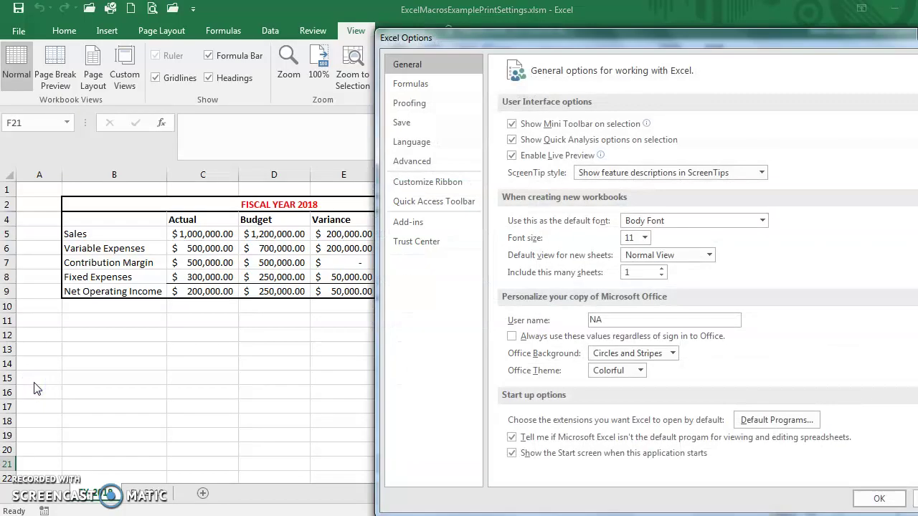
click(451, 182)
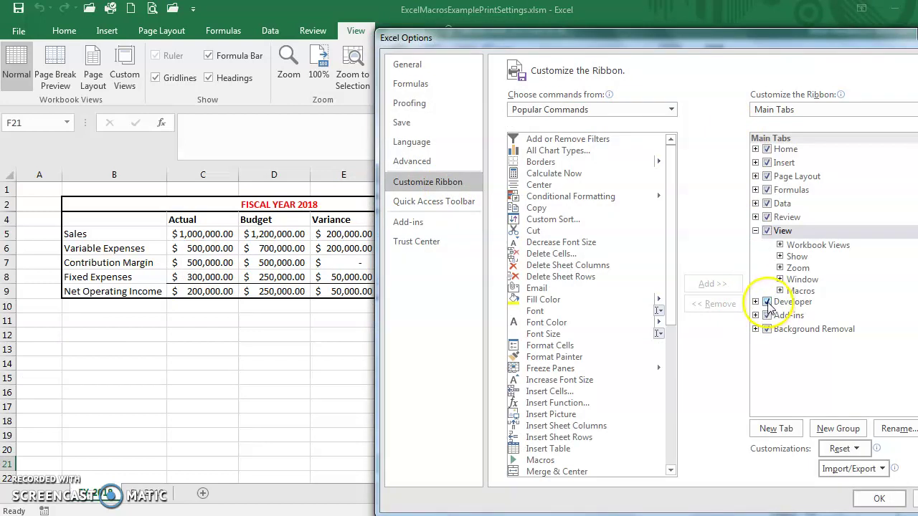
click(879, 499)
click(405, 30)
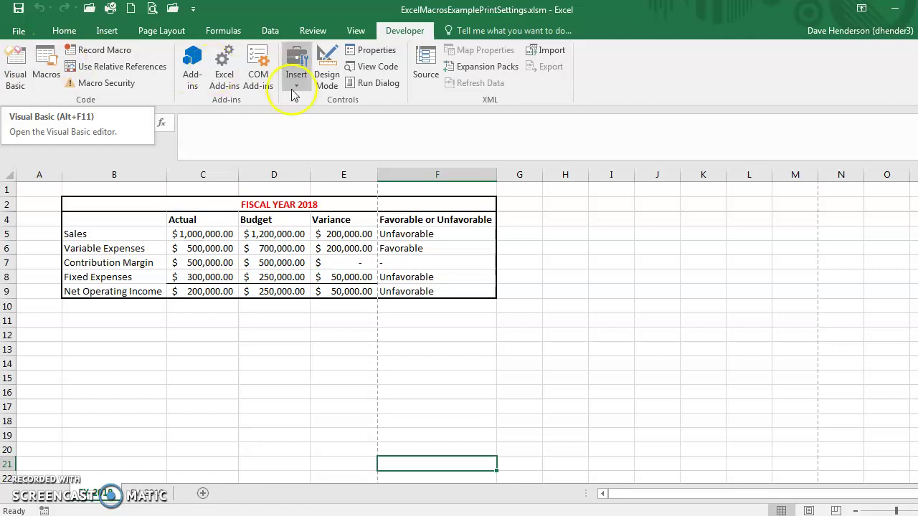
click(357, 31)
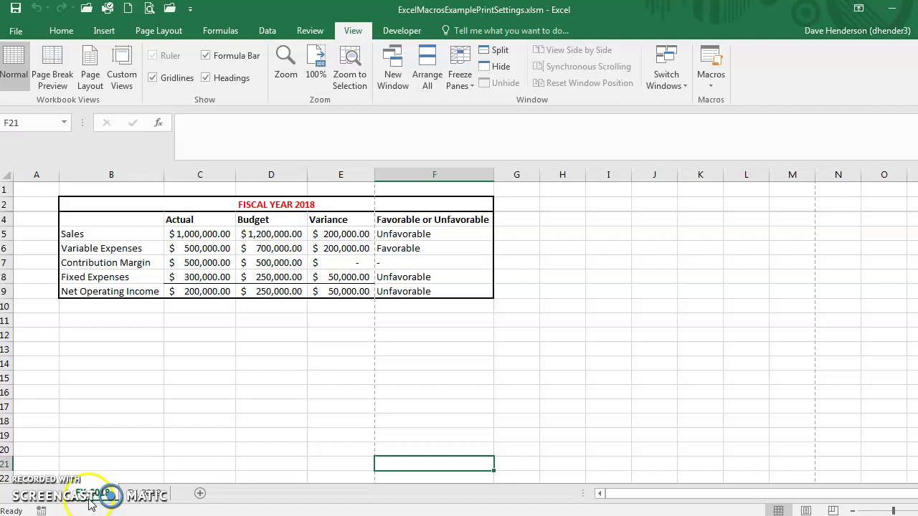
- View the workbook's two sheets, and inspect the fiscal year 2018 sheet's print preview and page setup without changing anything
click(141, 494)
click(120, 495)
click(149, 10)
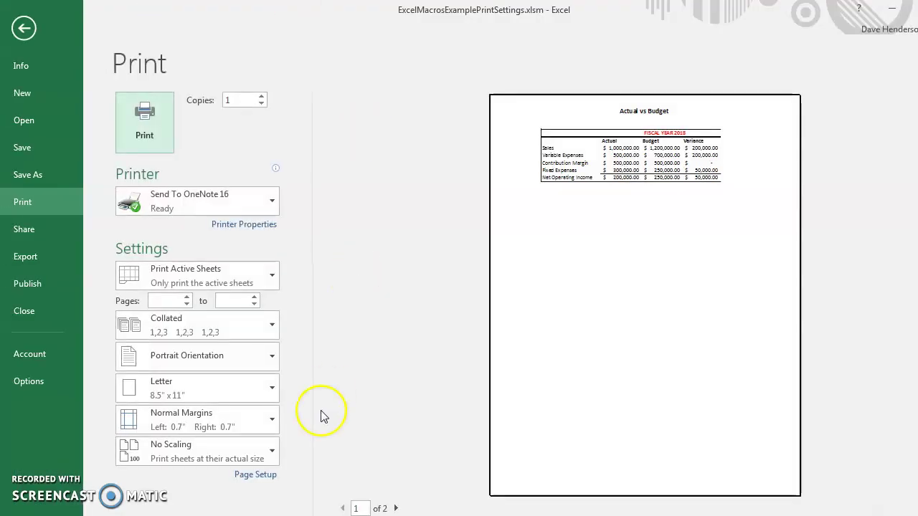
click(255, 476)
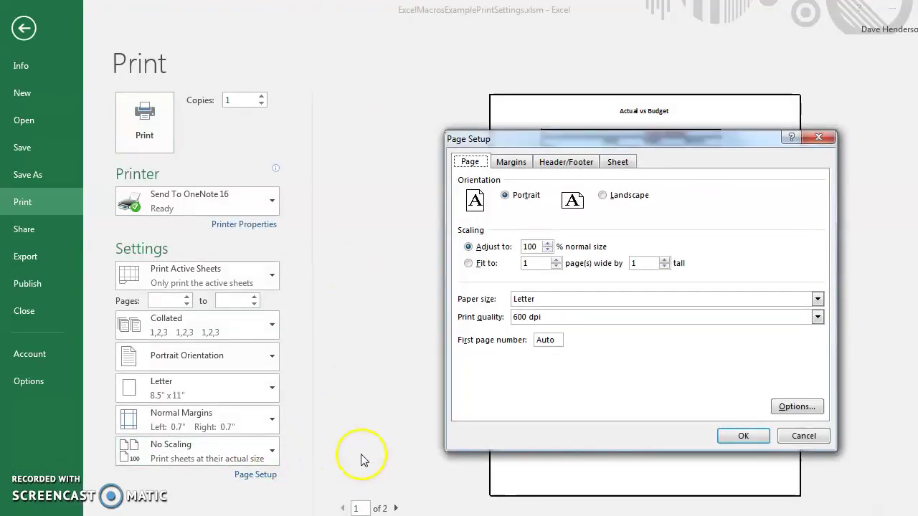
click(804, 436)
click(27, 29)
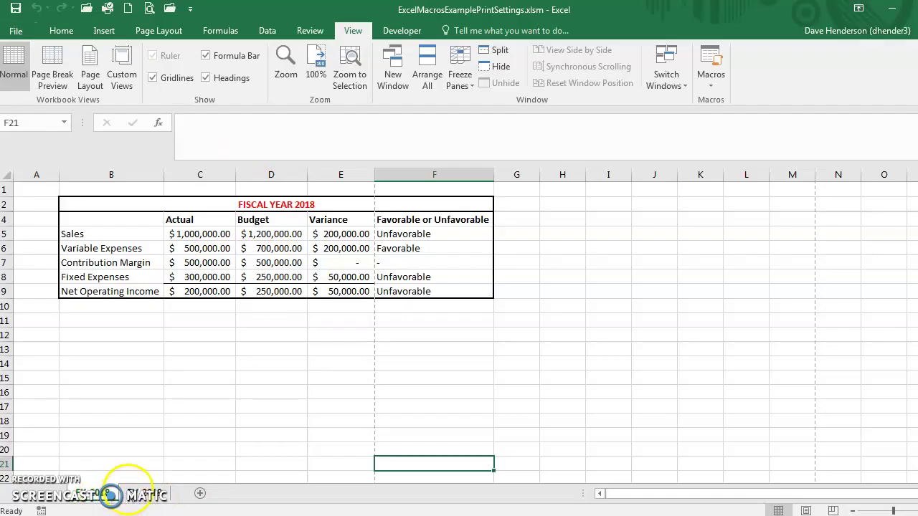
- Select cell B11 below the fiscal year 2018 table and preview how the sheet prints
click(194, 364)
click(117, 318)
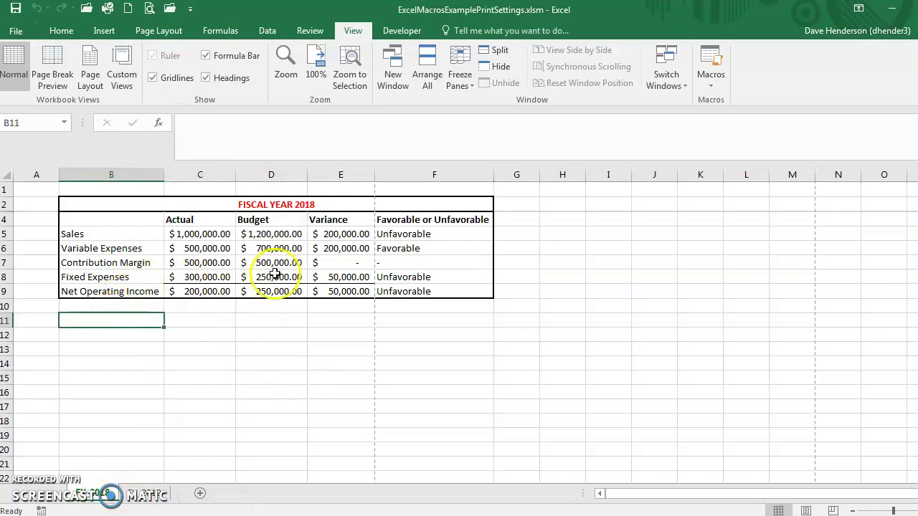
click(149, 9)
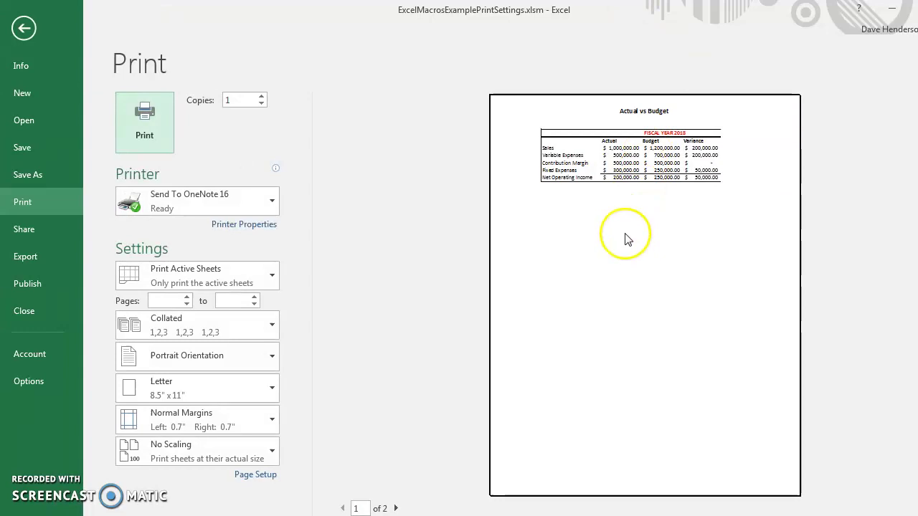
click(23, 28)
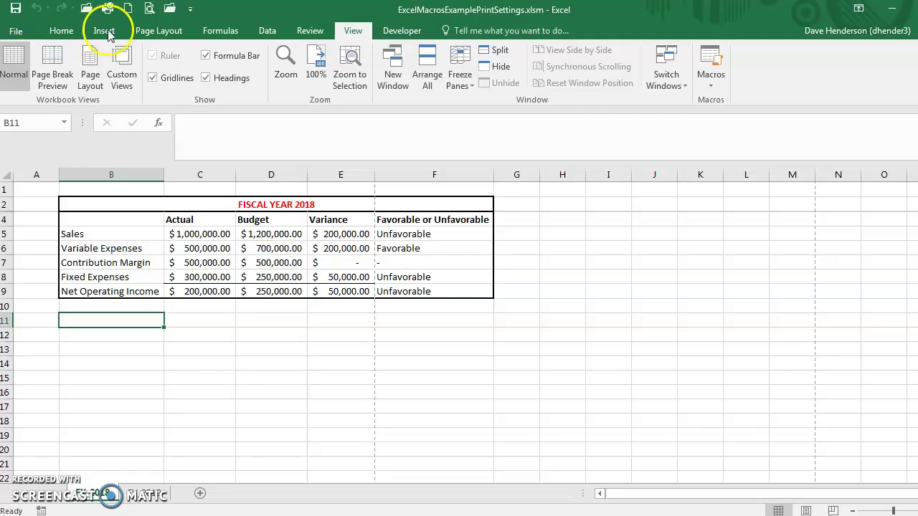
- Start recording a macro named PrintSettingsMacro, stored in This Workbook with no shortcut key
click(710, 84)
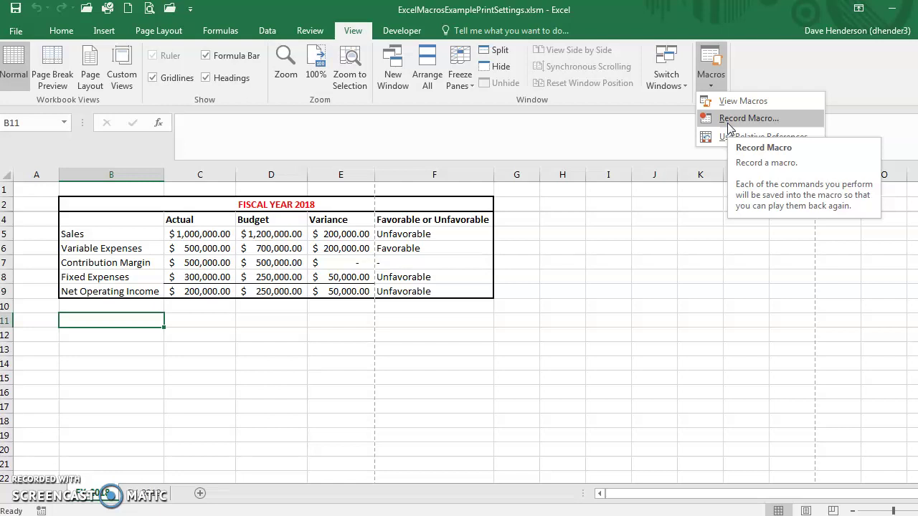
click(526, 294)
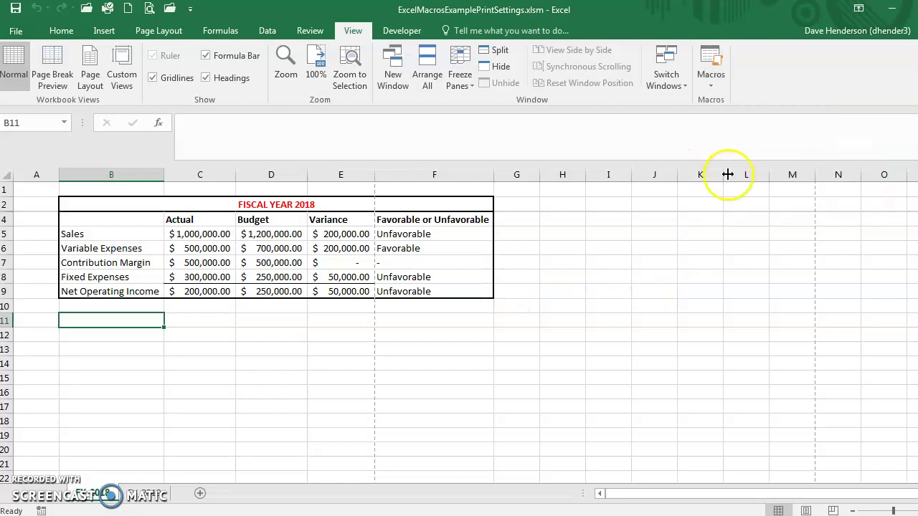
click(711, 86)
click(720, 120)
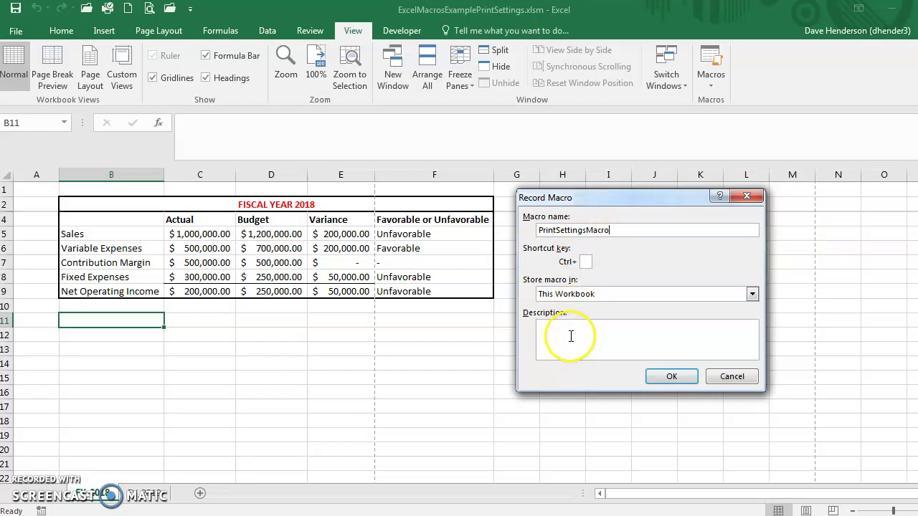
click(675, 380)
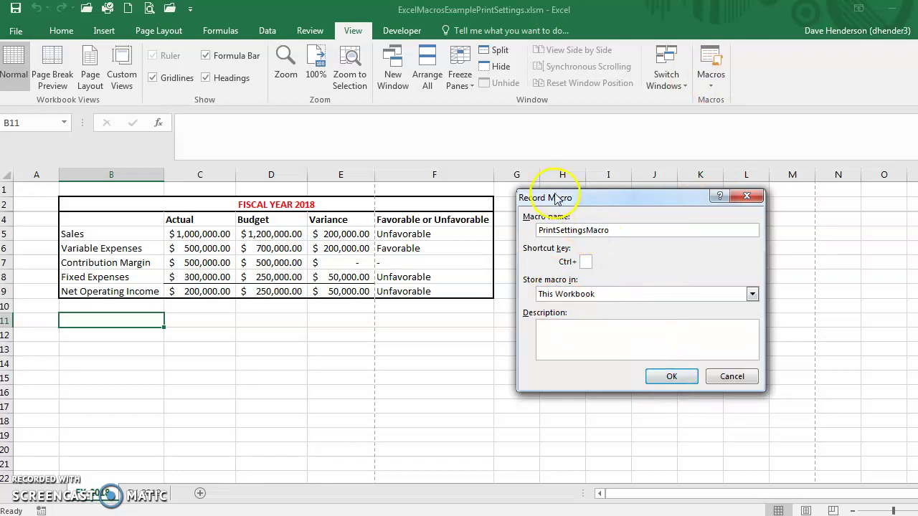
click(669, 377)
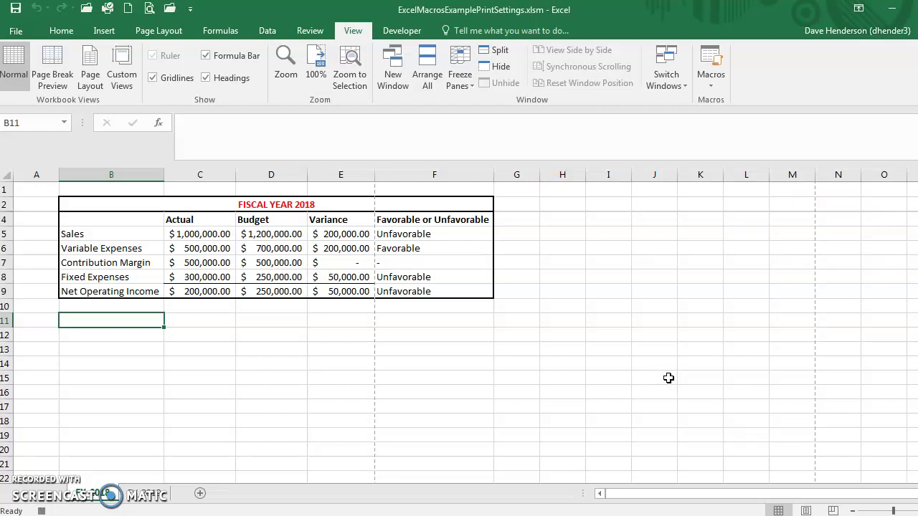
- Set the sheet's page setup to landscape, fit to 1 page wide by 1 tall, and centered horizontally on the page
click(150, 10)
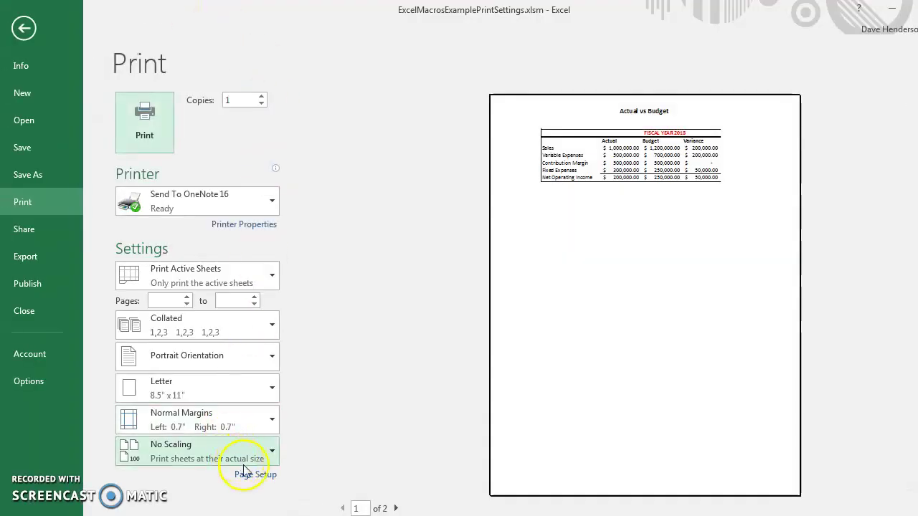
click(251, 476)
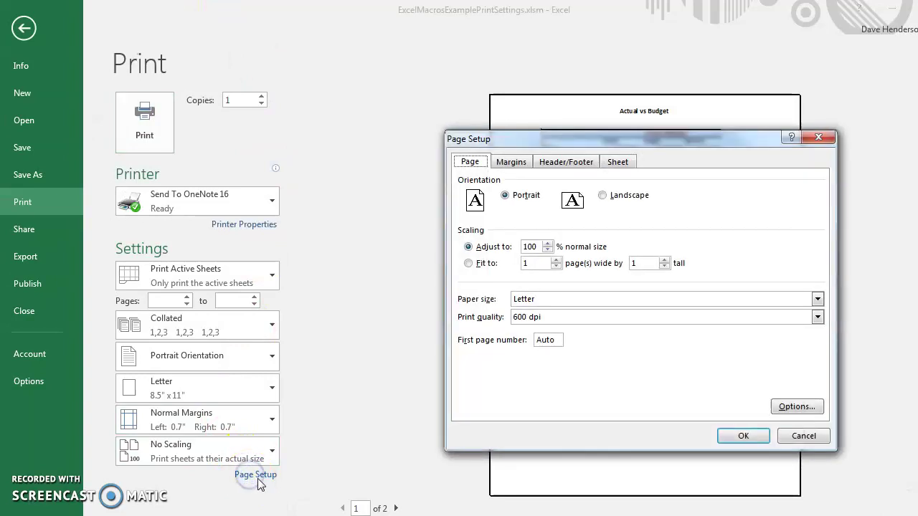
click(473, 264)
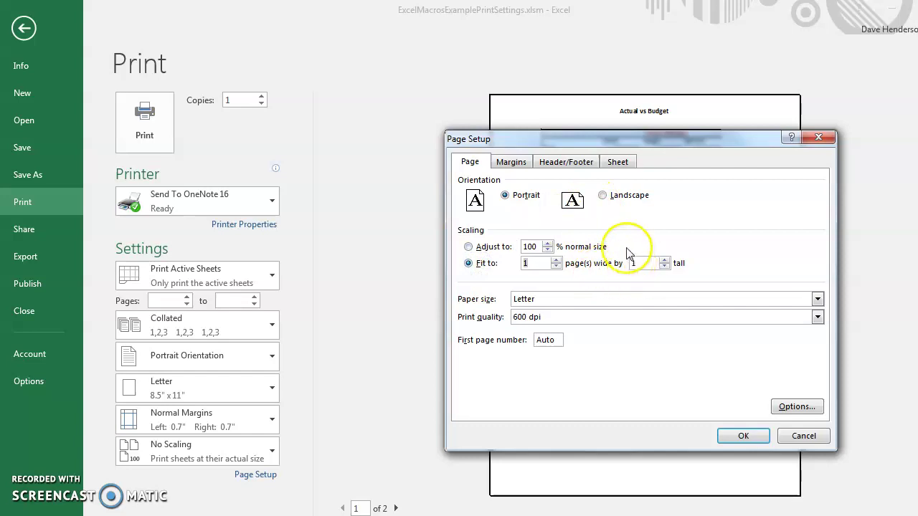
click(603, 196)
drag(637, 140, 289, 131)
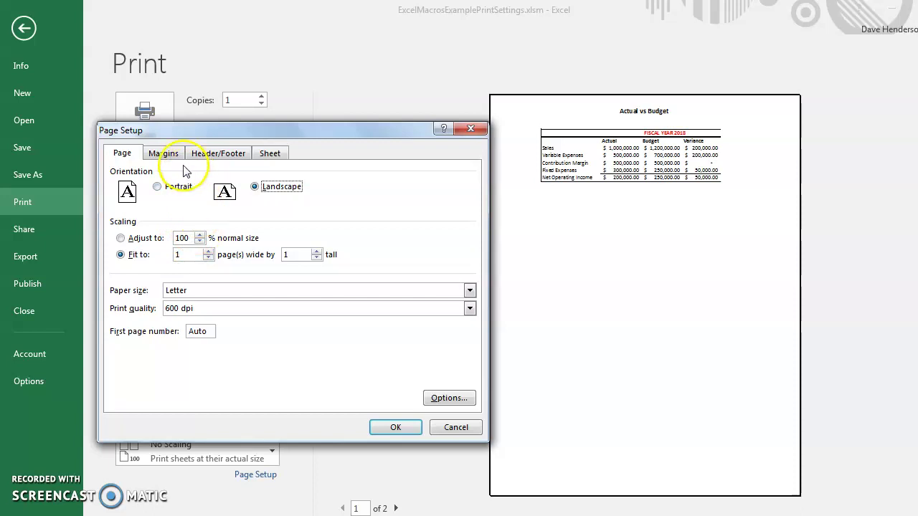
click(164, 152)
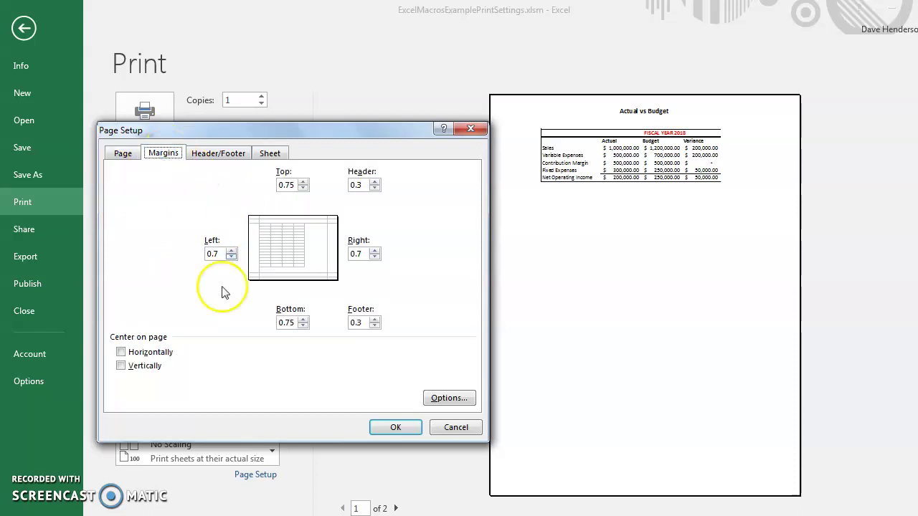
click(148, 352)
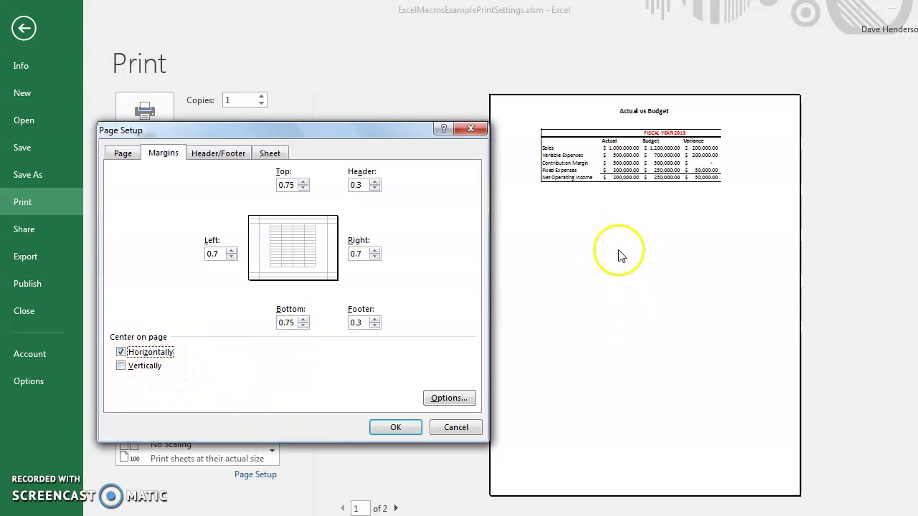
- Replace the page header's center section text with "Actual vs Budget Performance Report"
click(219, 156)
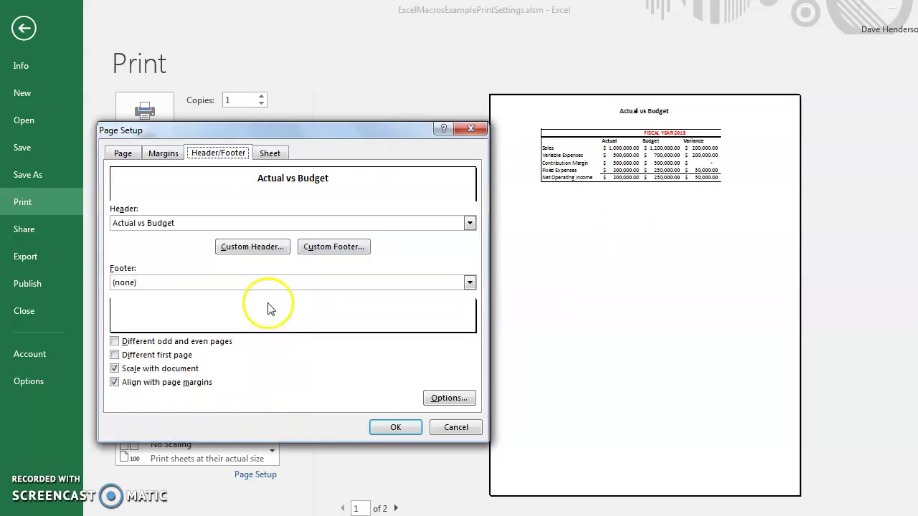
click(253, 246)
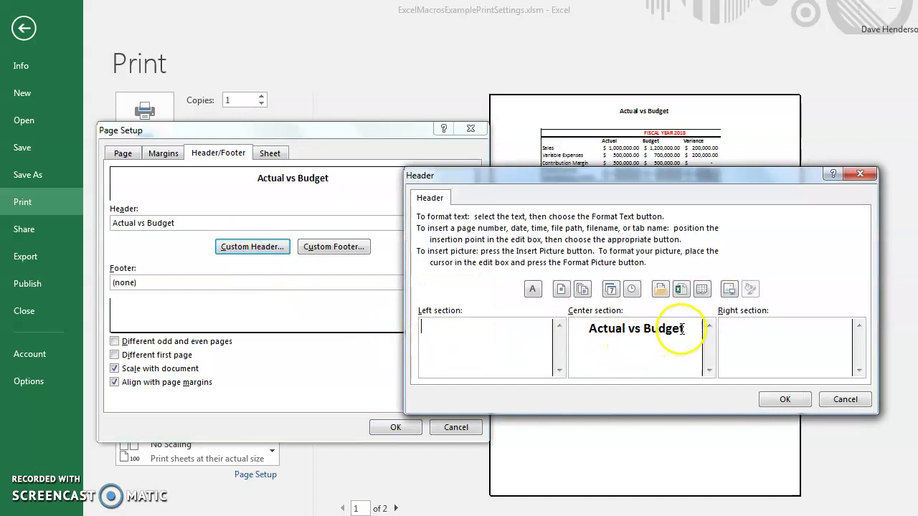
drag(691, 330, 589, 329)
key(Delete)
text(Actual)
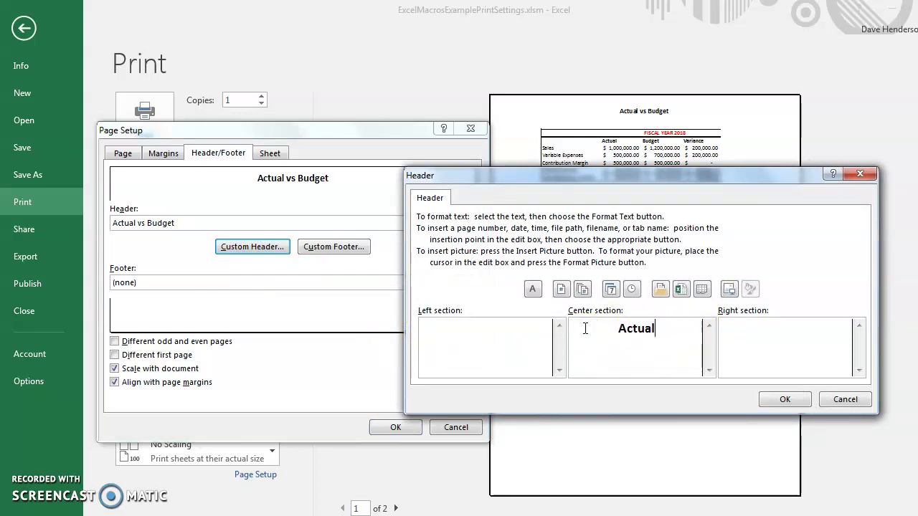
text( vs Budge Per)
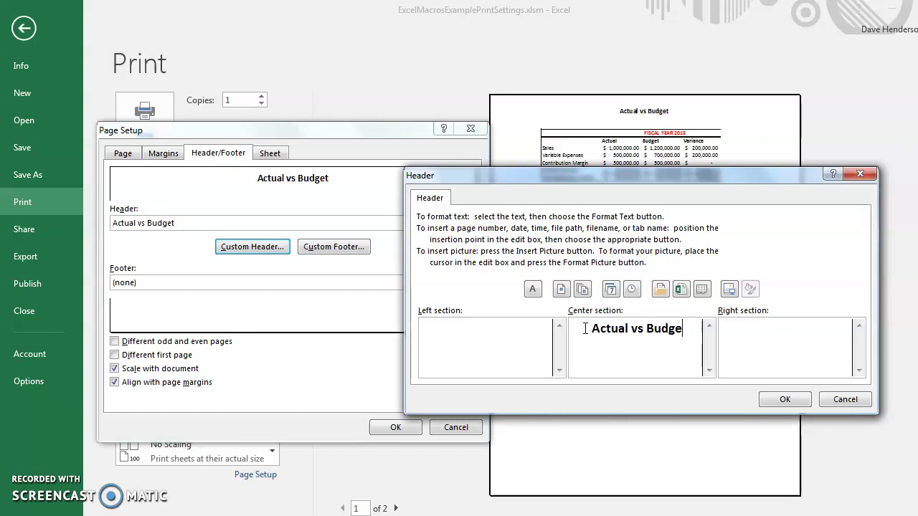
key(BackSpace)
key(BackSpace)
key(BackSpace)
key(BackSpace)
text(t)
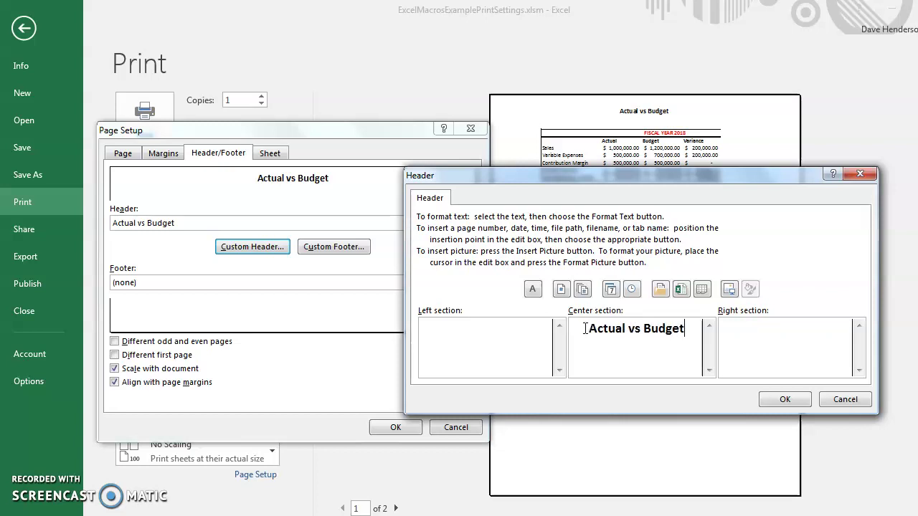
text( Performance Report)
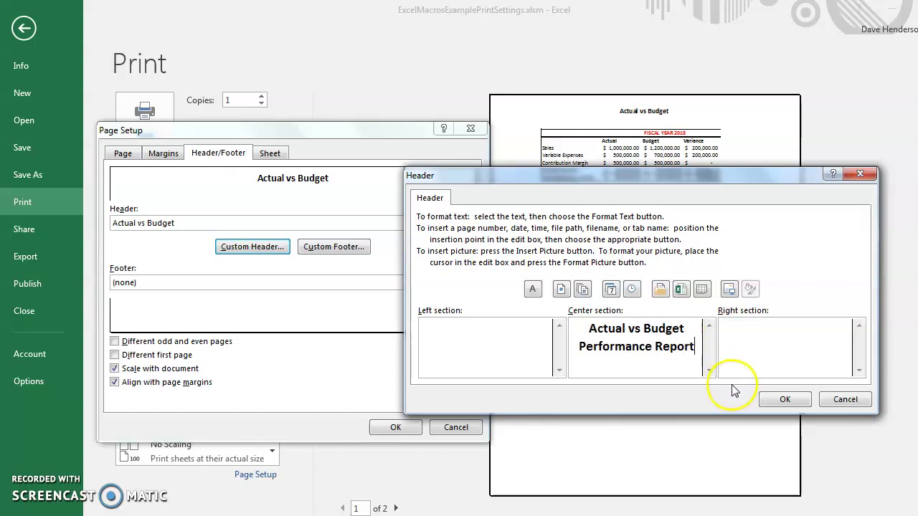
click(784, 399)
- Add a custom footer with the date in the left section and page number plus number of pages in the right, then apply the page setup
click(331, 246)
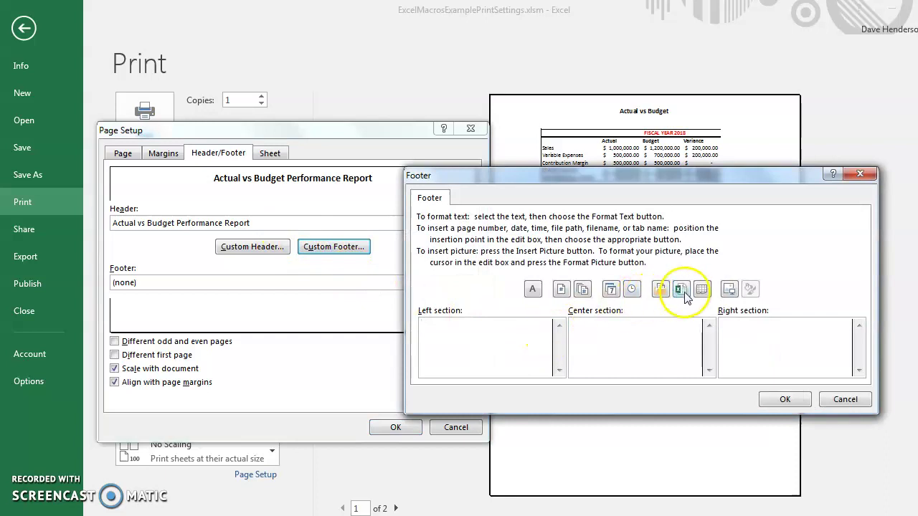
click(613, 289)
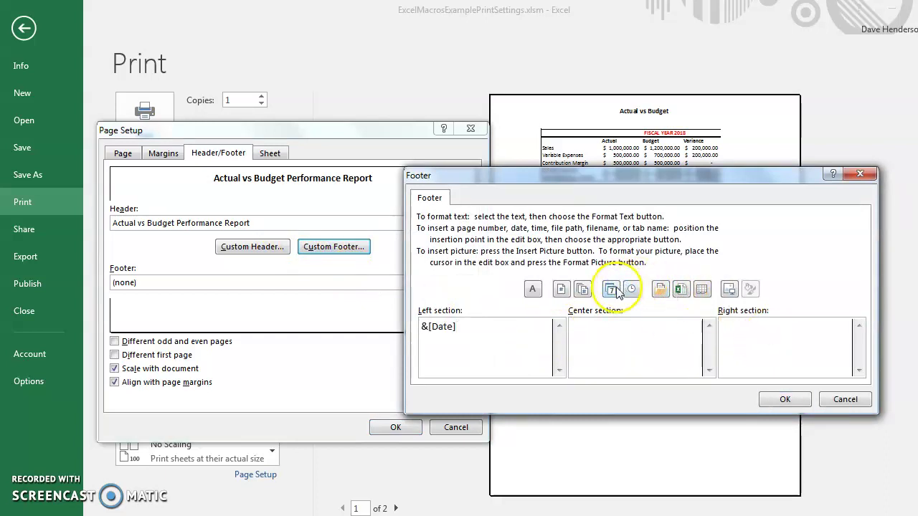
click(562, 292)
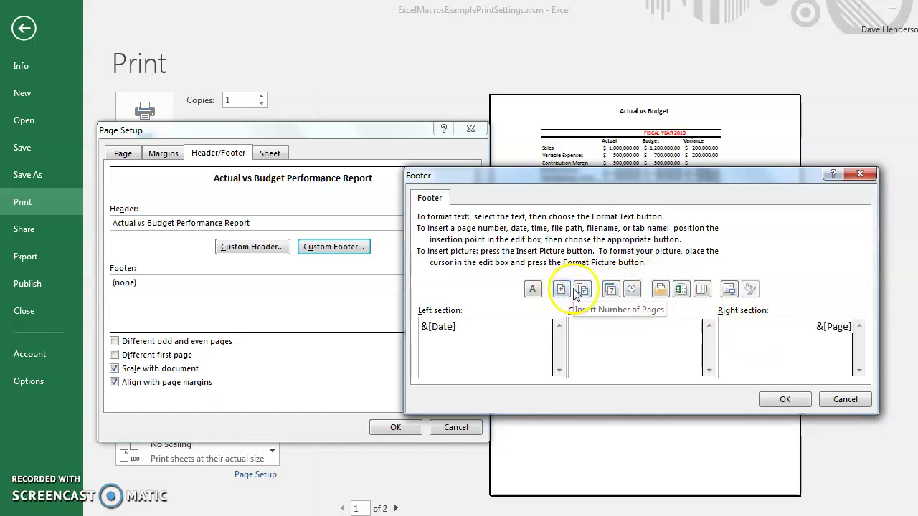
click(579, 291)
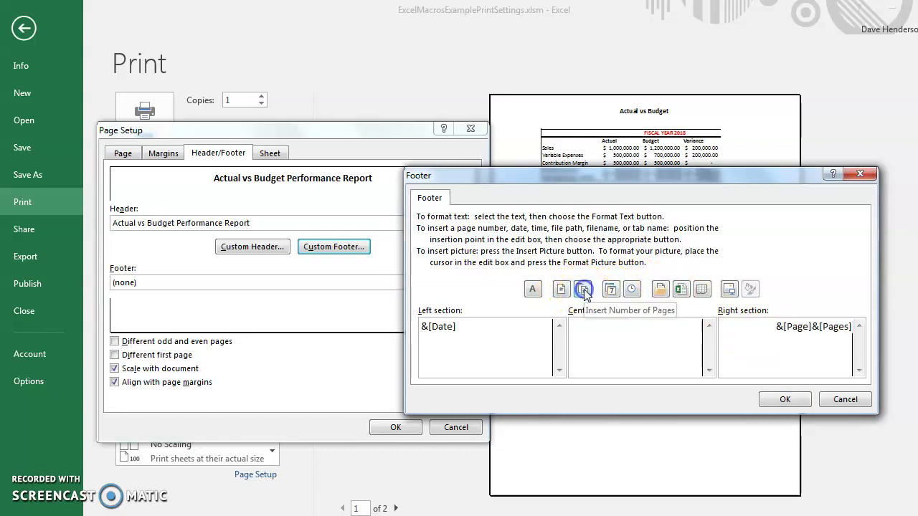
click(786, 400)
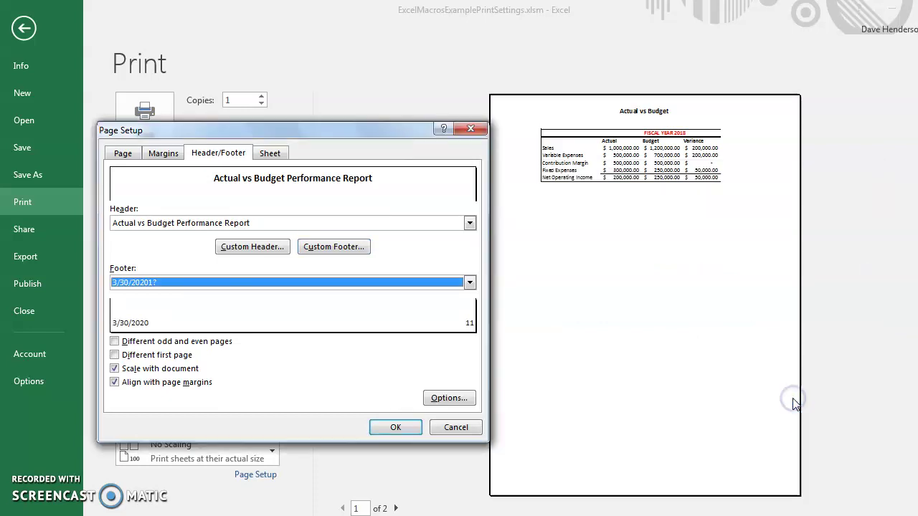
click(396, 429)
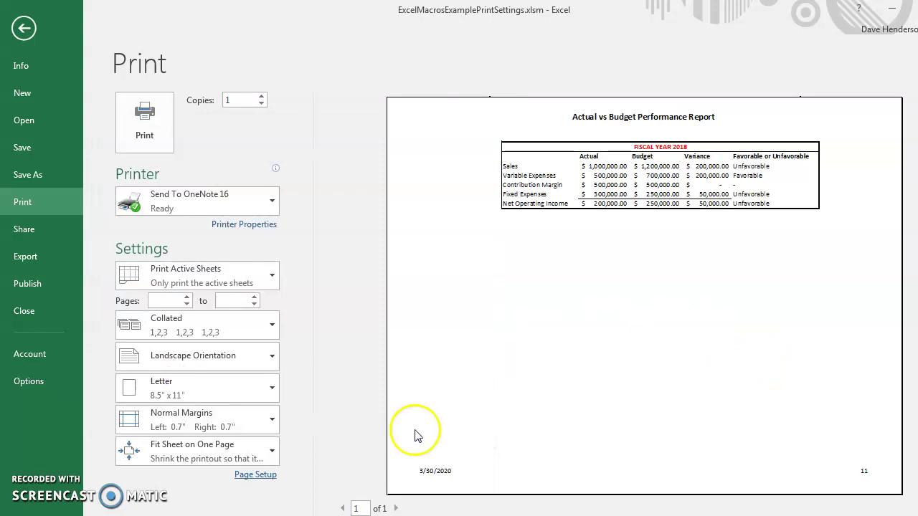
- Return to the fiscal year 2018 worksheet and stop recording the macro
click(25, 30)
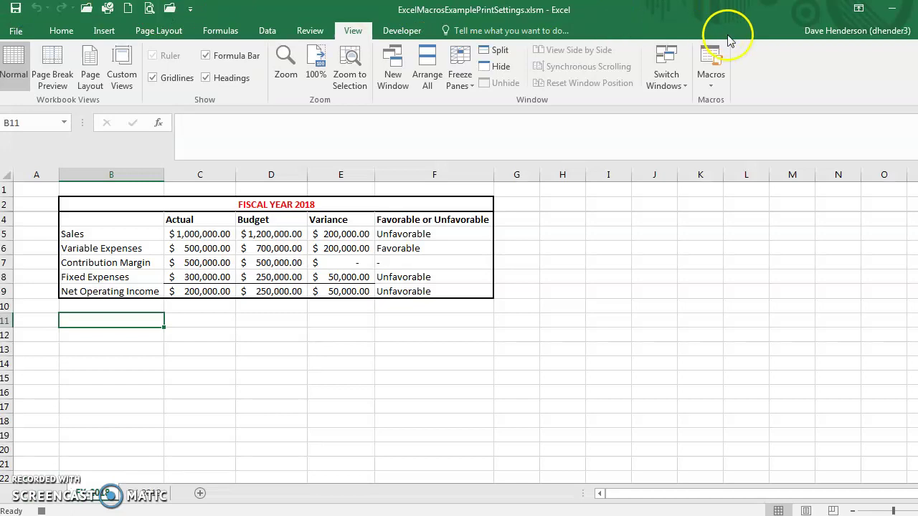
click(720, 78)
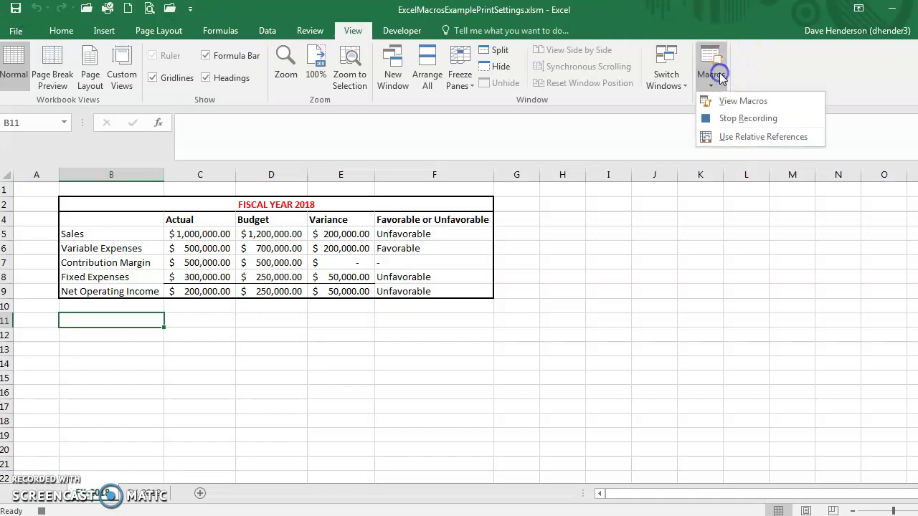
click(728, 120)
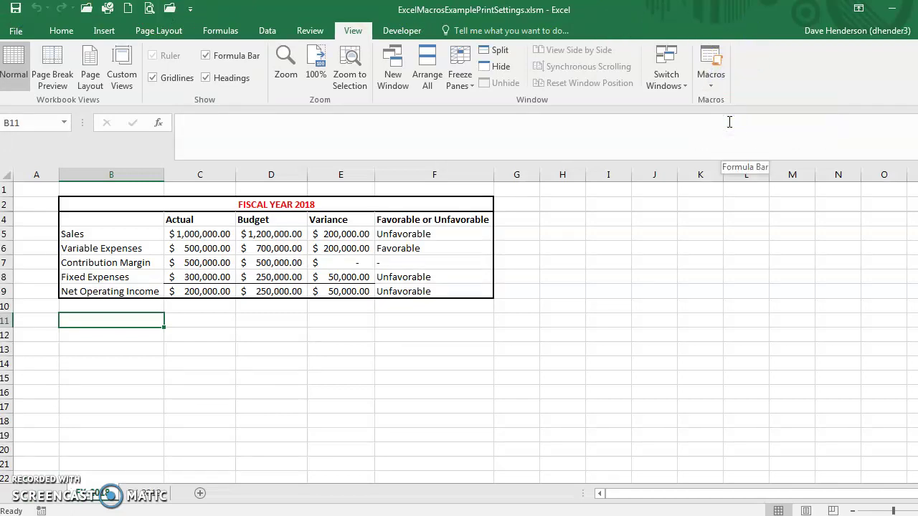
- Open PrintSettingsMacro's code for editing, examine its recorded page setup and header lines, and return to the worksheet
click(713, 82)
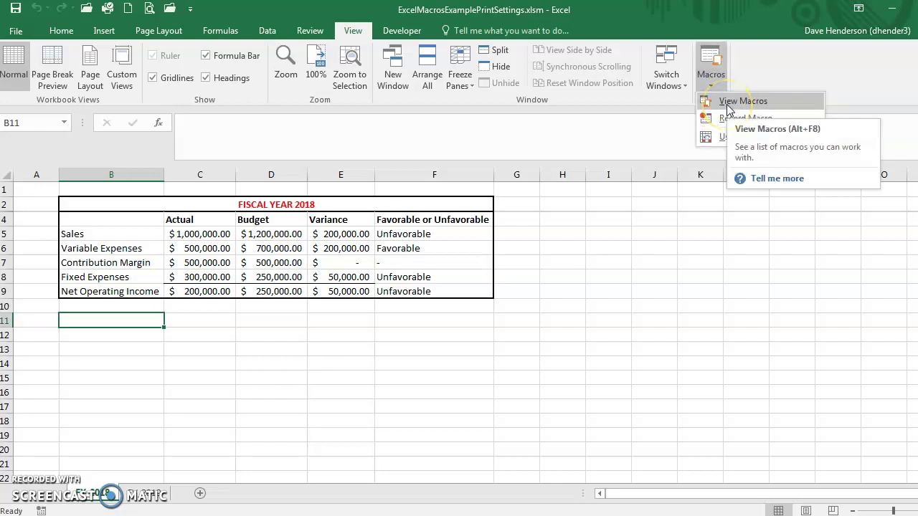
click(728, 106)
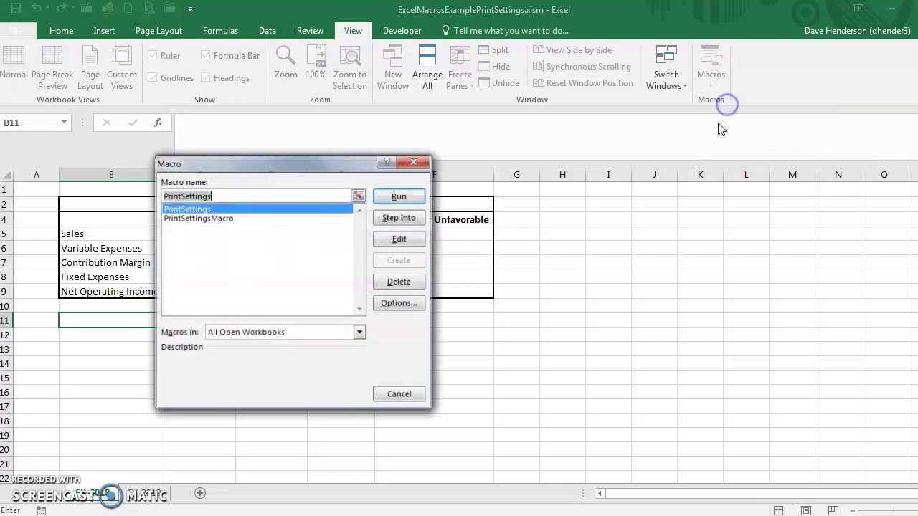
click(231, 220)
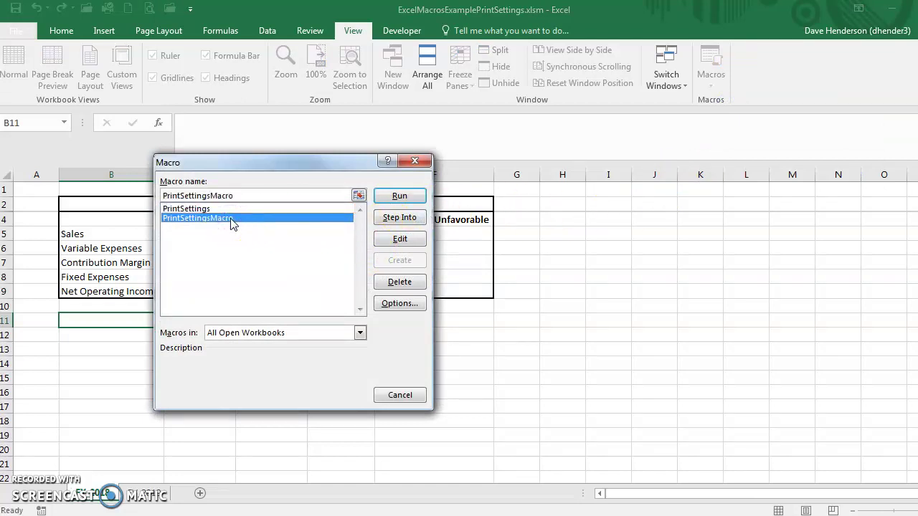
click(402, 244)
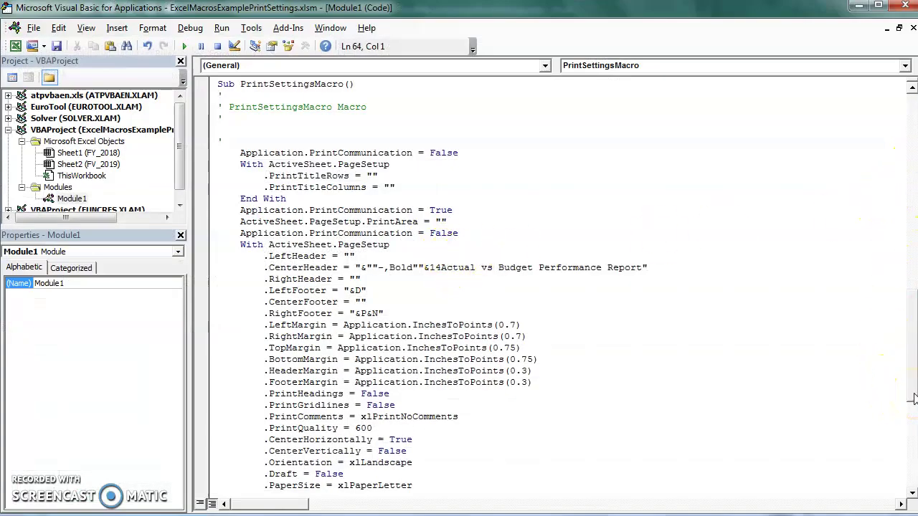
drag(912, 398, 913, 427)
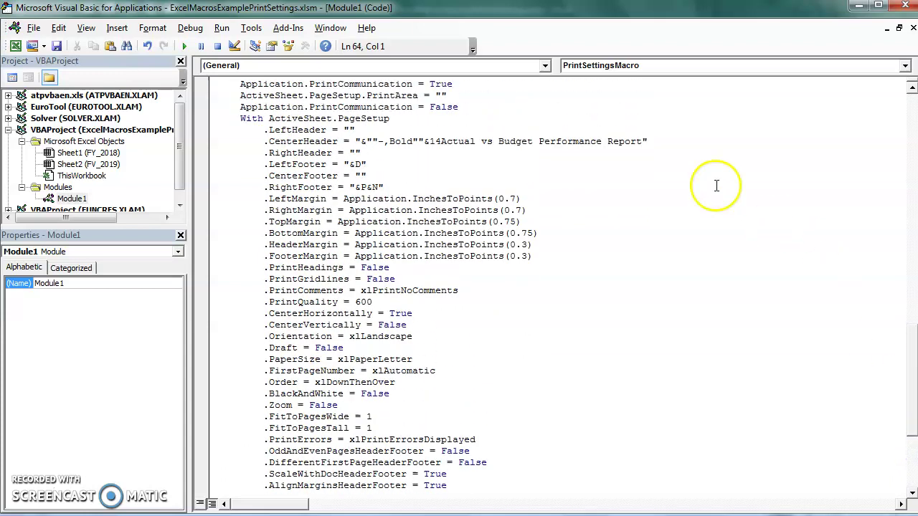
drag(446, 136, 639, 142)
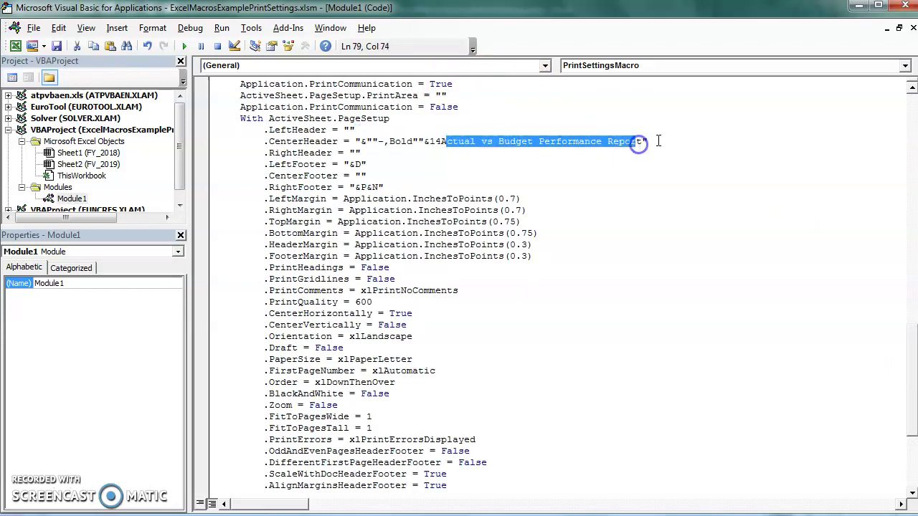
scroll(913, 431, up, 5)
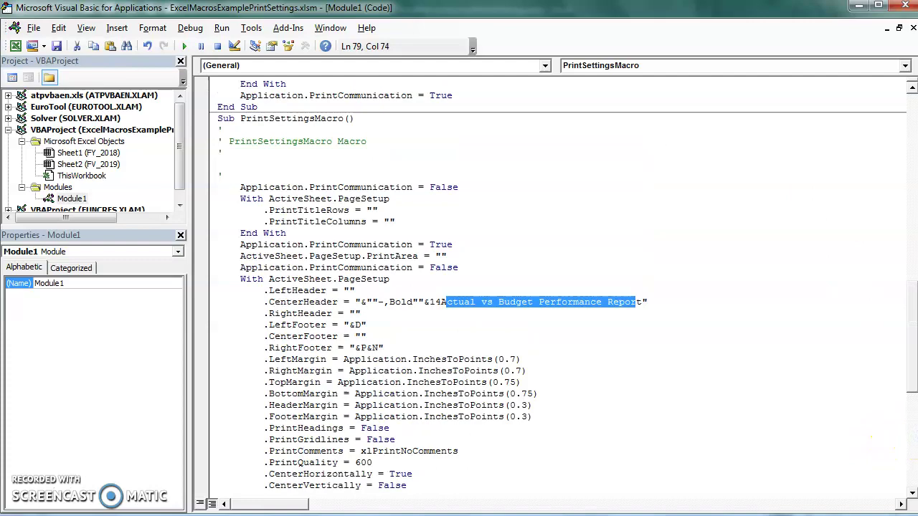
click(905, 7)
click(547, 264)
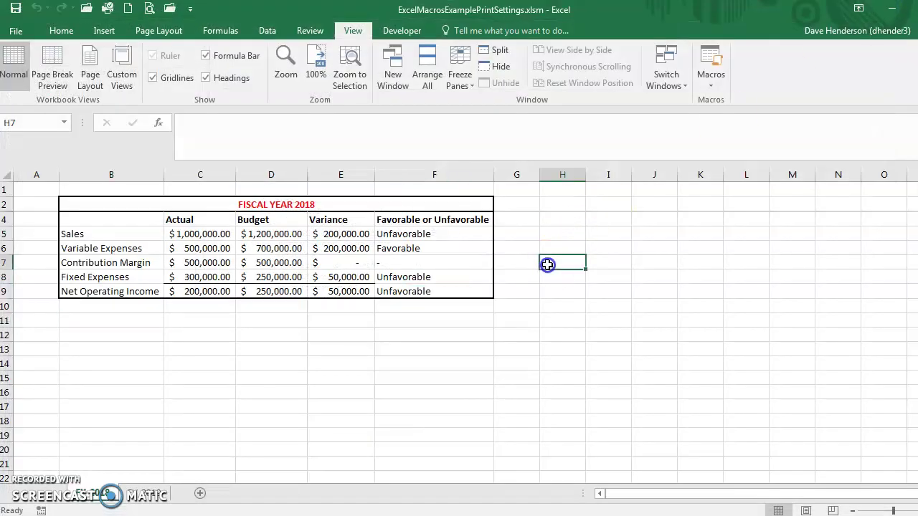
- Inspect the fiscal year 2019 sheet's print preview and page setup without changes, and compare the sheet with the fiscal year 2018 one
click(151, 494)
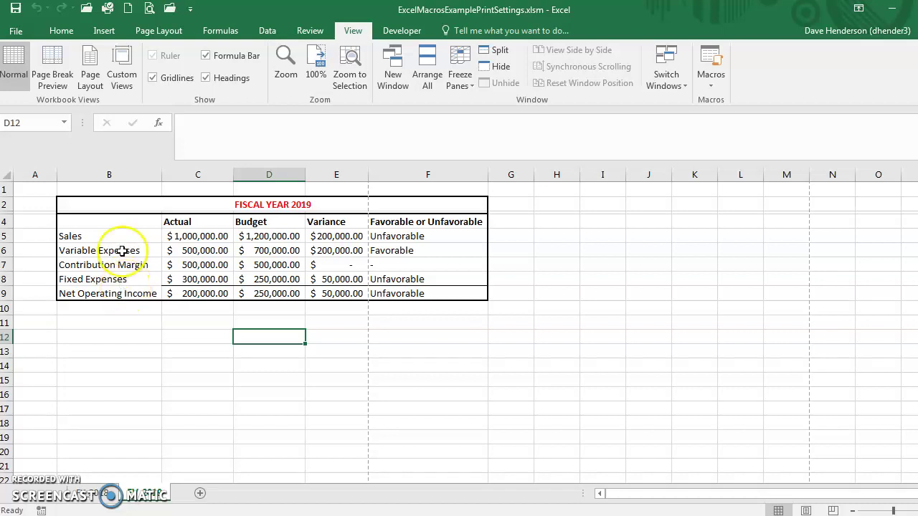
click(150, 9)
click(258, 474)
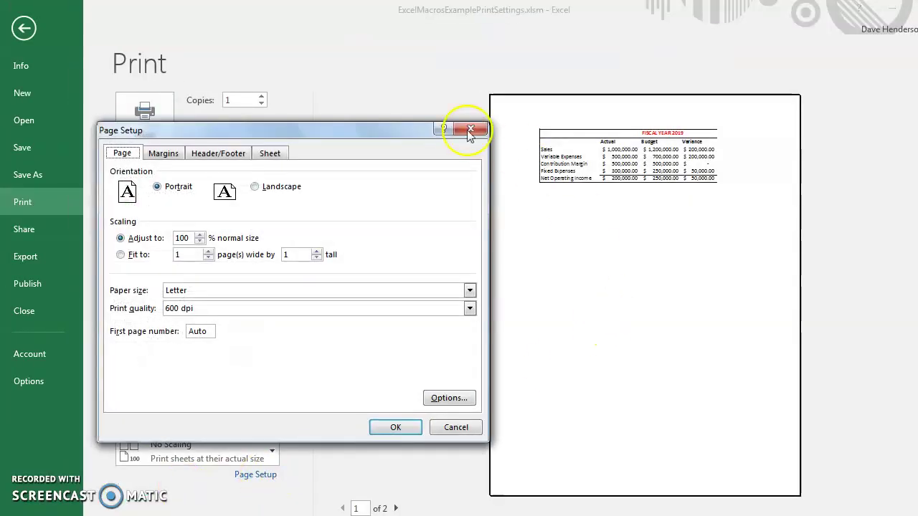
click(456, 428)
click(24, 28)
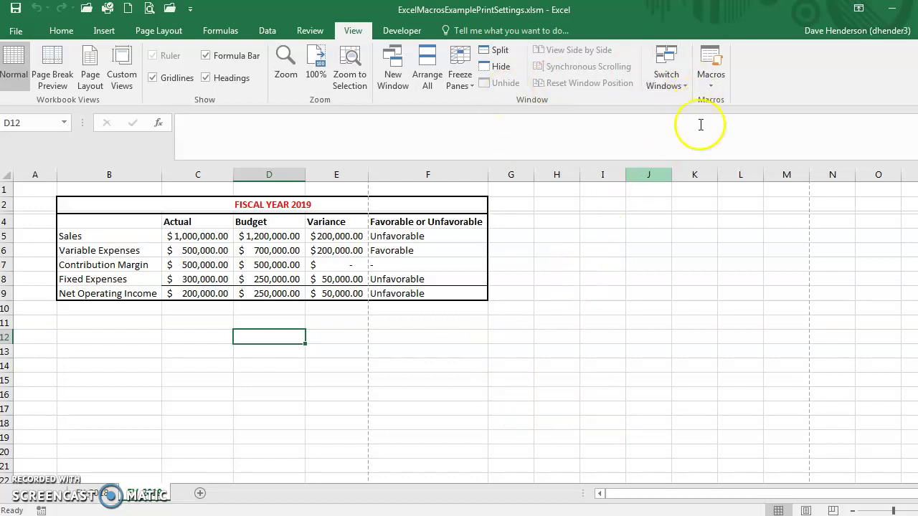
click(97, 493)
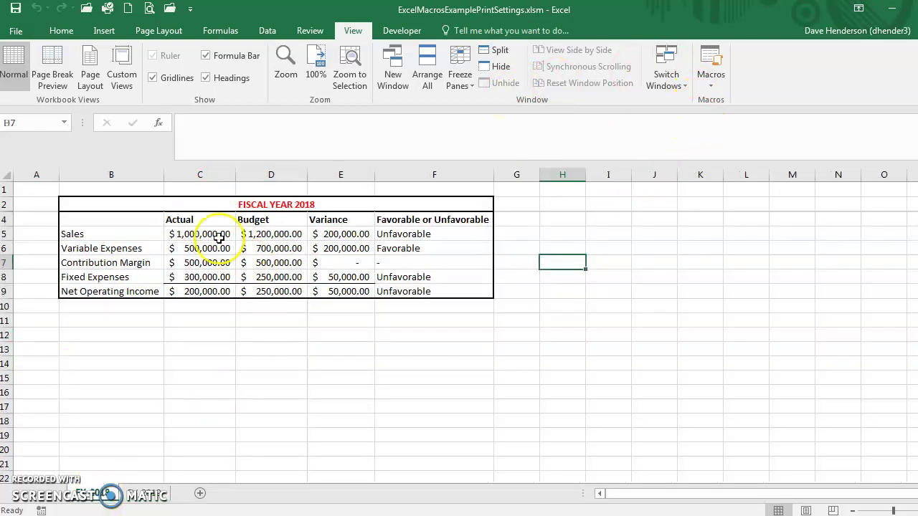
click(146, 493)
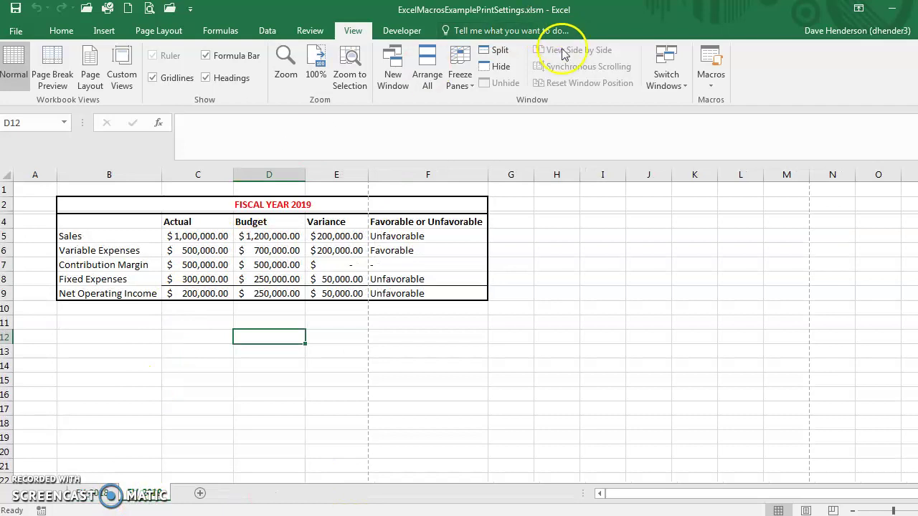
click(712, 85)
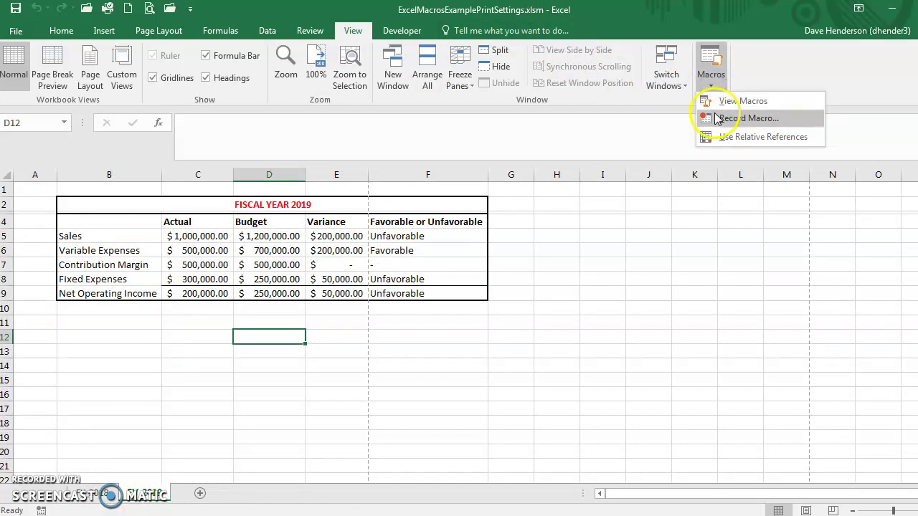
click(743, 101)
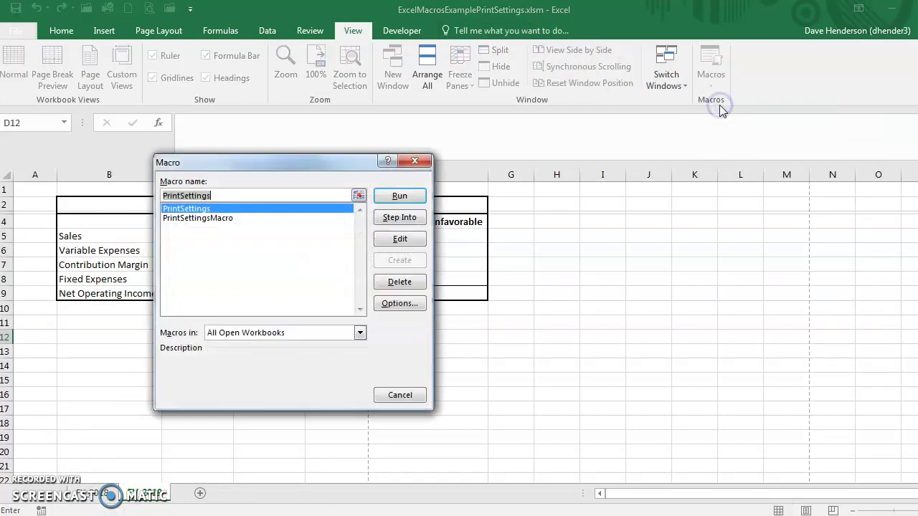
click(213, 219)
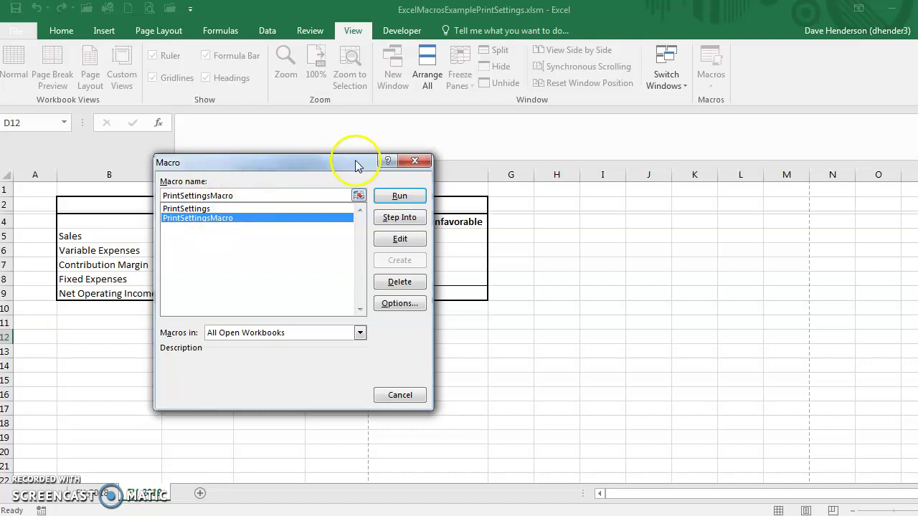
click(399, 396)
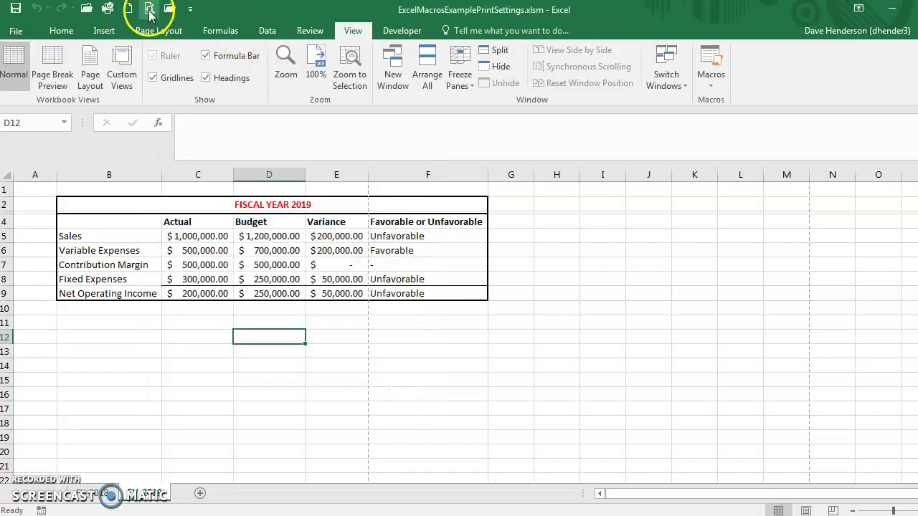
- Preview how the fiscal year 2019 sheet prints and return to the worksheet
click(149, 10)
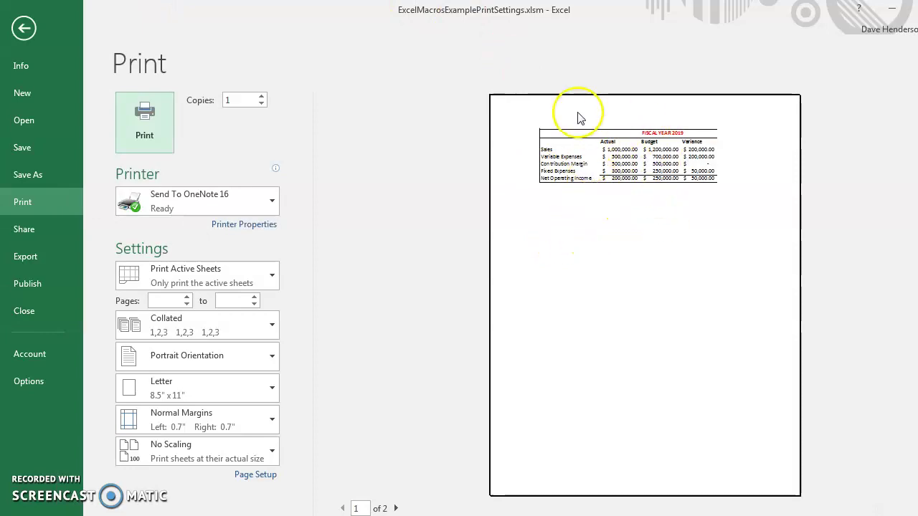
click(23, 28)
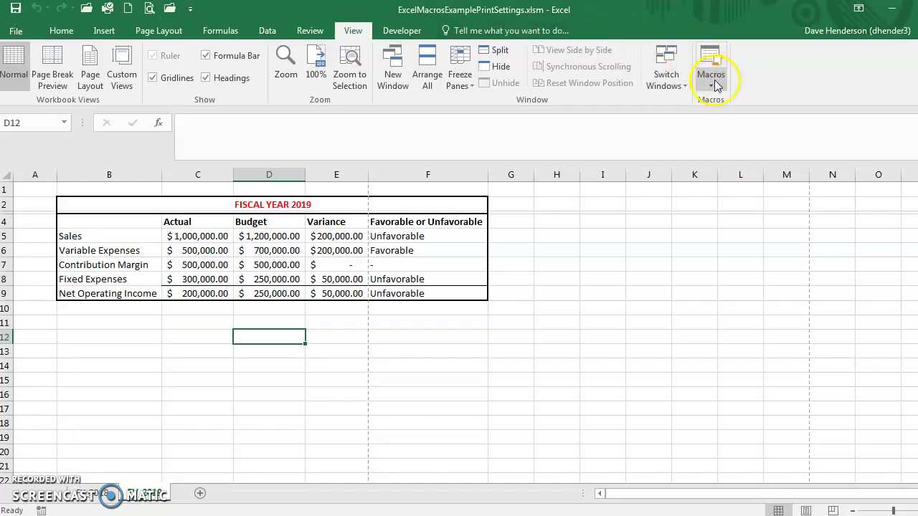
- Run PrintSettingsMacro on the fiscal year 2019 sheet and check the sheet's print preview
click(715, 88)
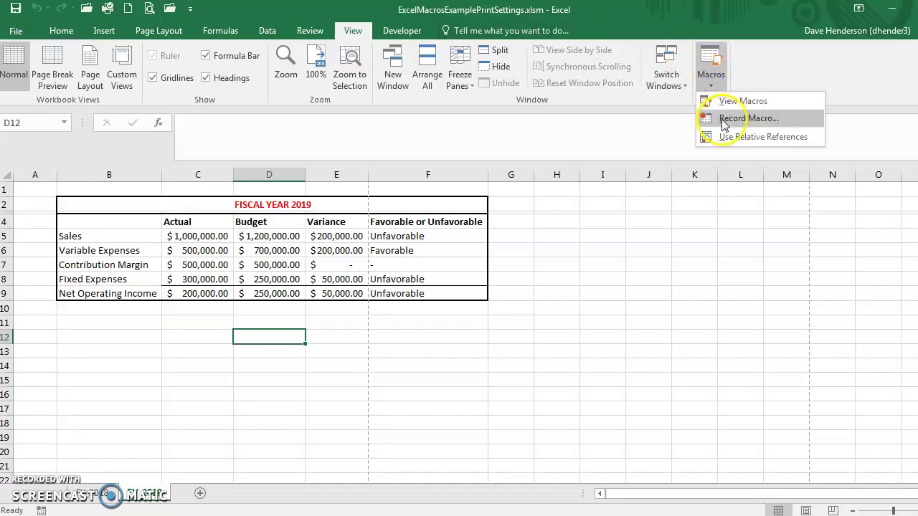
click(739, 100)
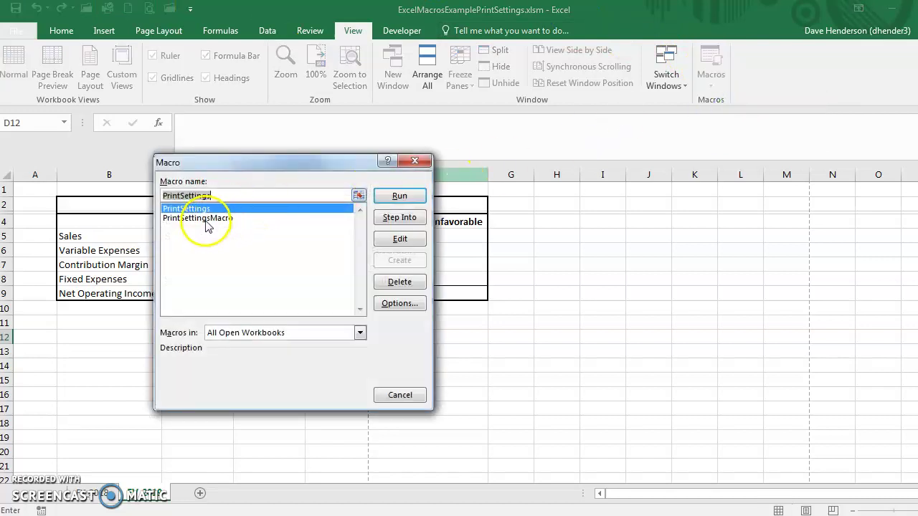
click(206, 219)
click(399, 197)
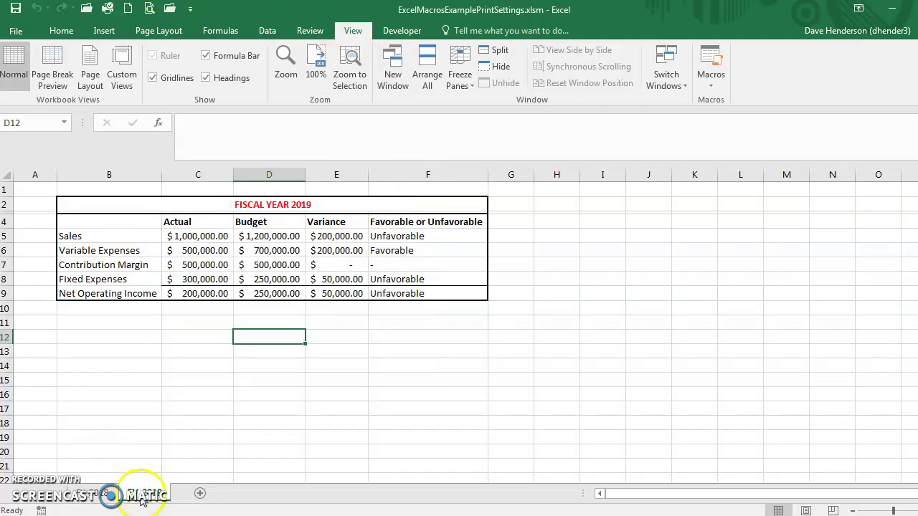
click(149, 10)
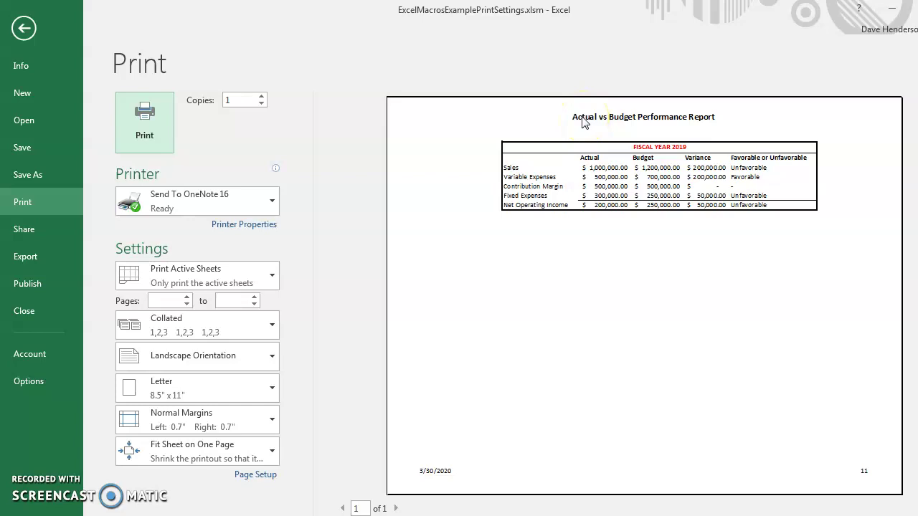
click(24, 27)
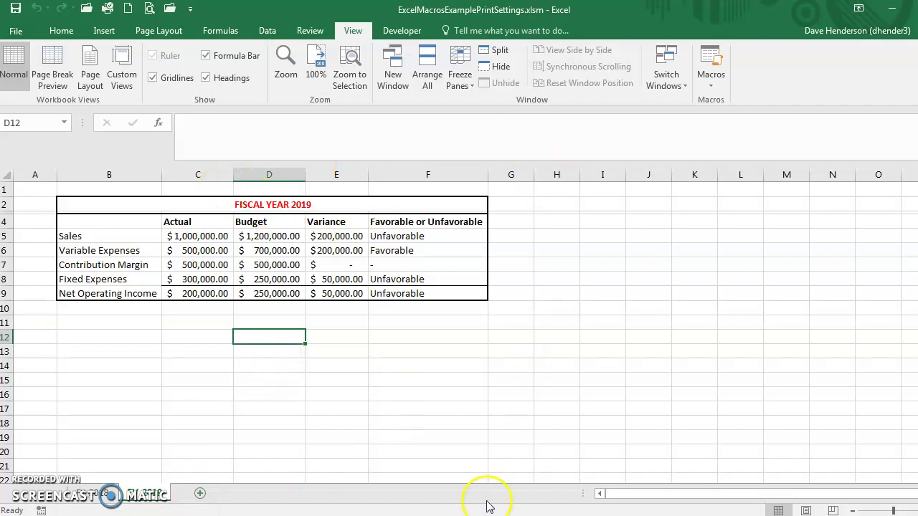
- Add a new blank worksheet after the fiscal year 2019 sheet and select its cell D4
click(200, 494)
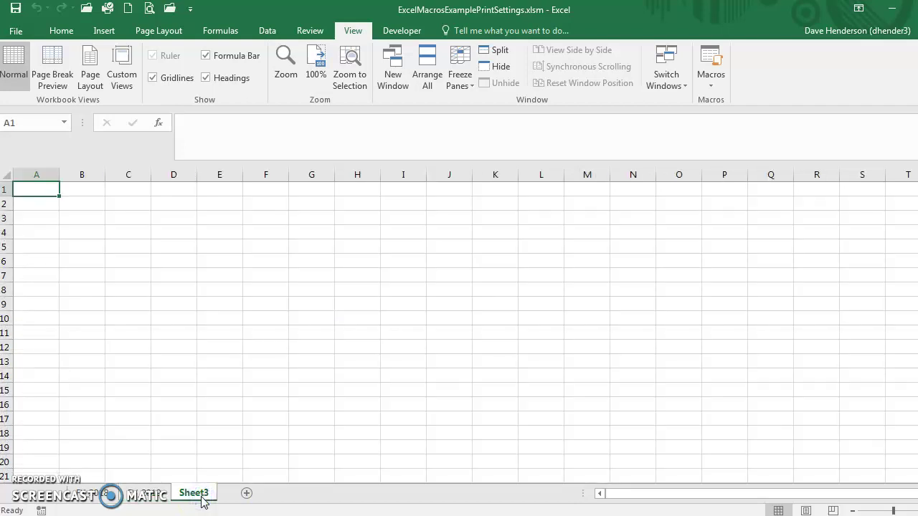
click(159, 497)
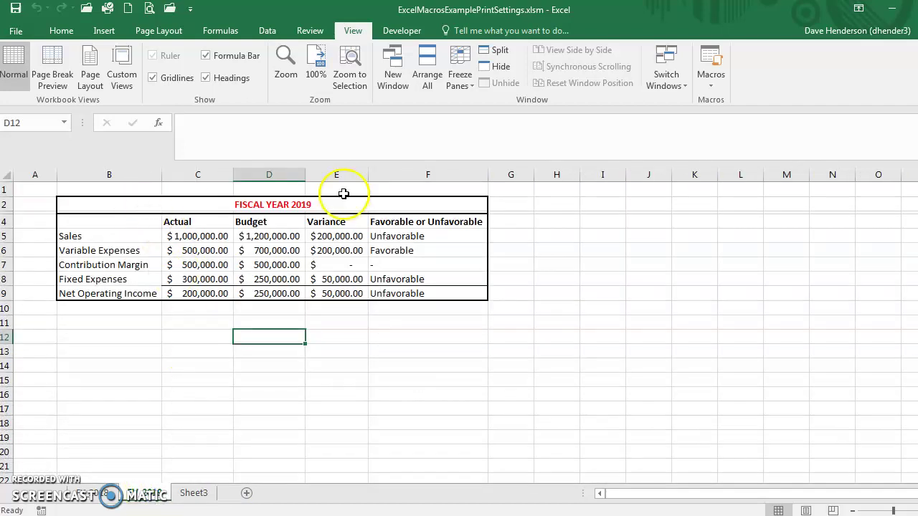
click(198, 496)
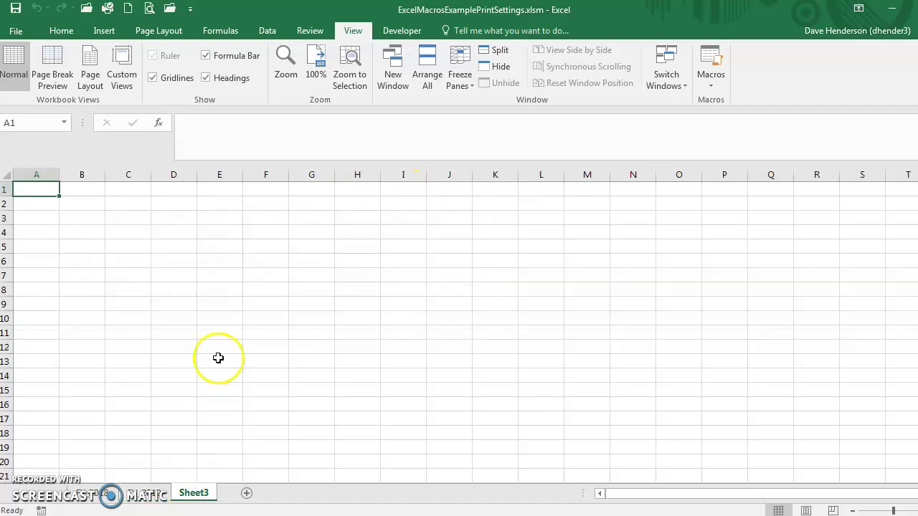
click(168, 232)
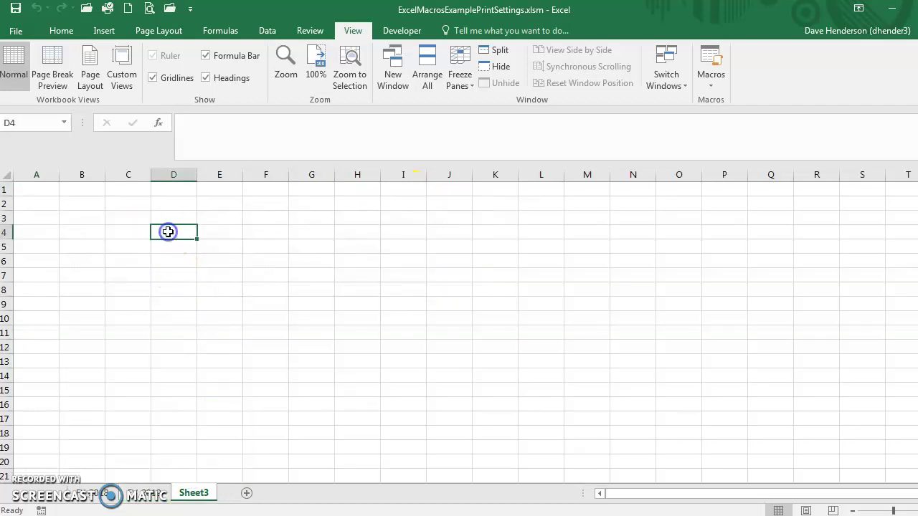
- View the macro recording options and the list of available macros, closing both without recording or running anything
click(711, 79)
click(734, 119)
click(387, 371)
click(717, 82)
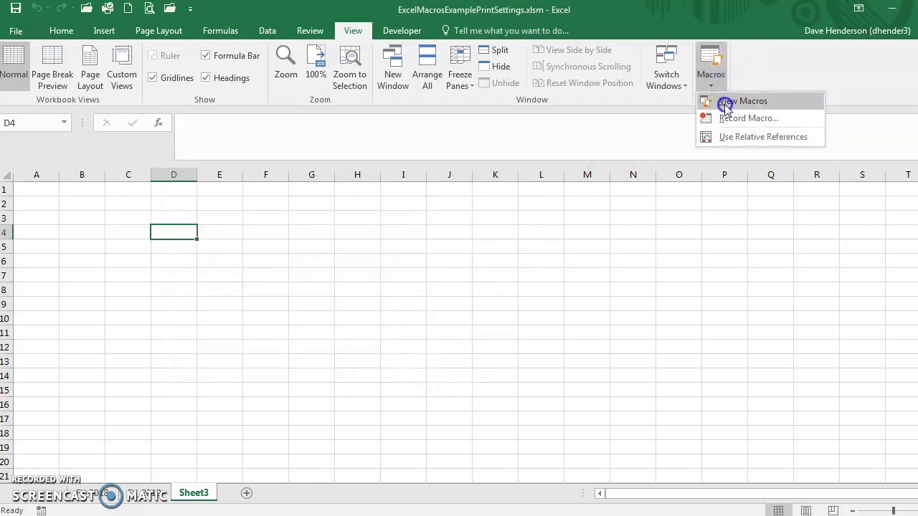
click(726, 102)
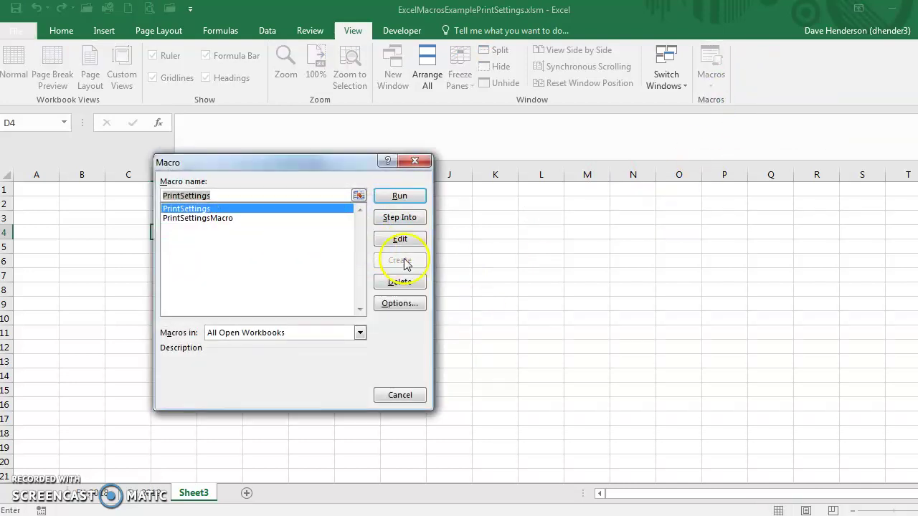
click(400, 395)
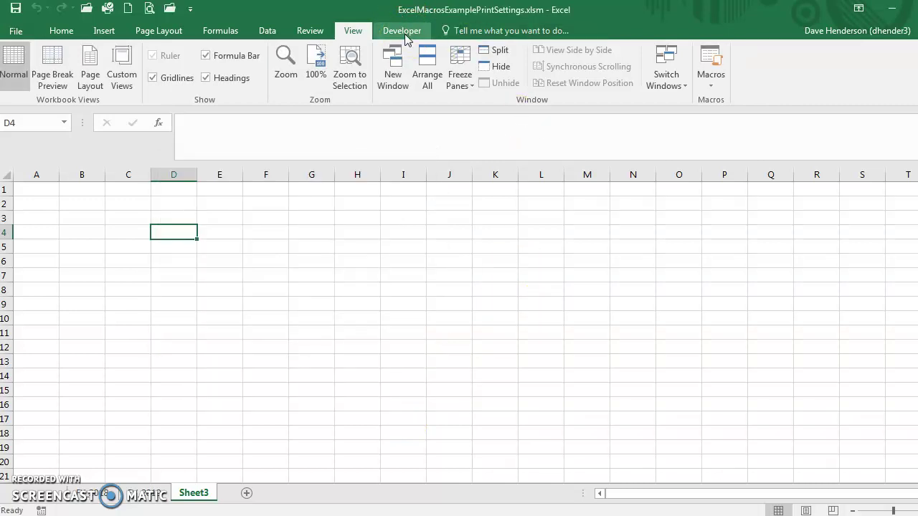
- Open PrintSettingsMacro's code from the developer tools, review its page setup lines, and return to the blank worksheet
click(403, 33)
click(45, 76)
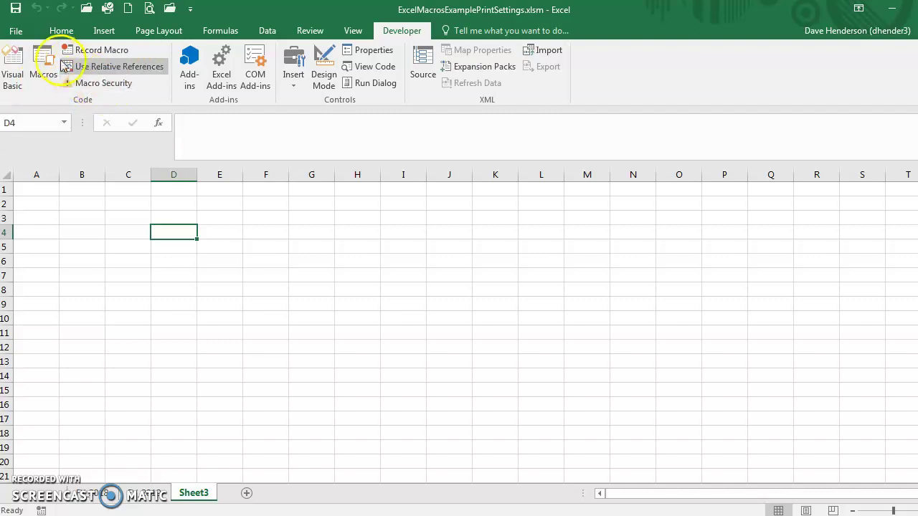
click(45, 64)
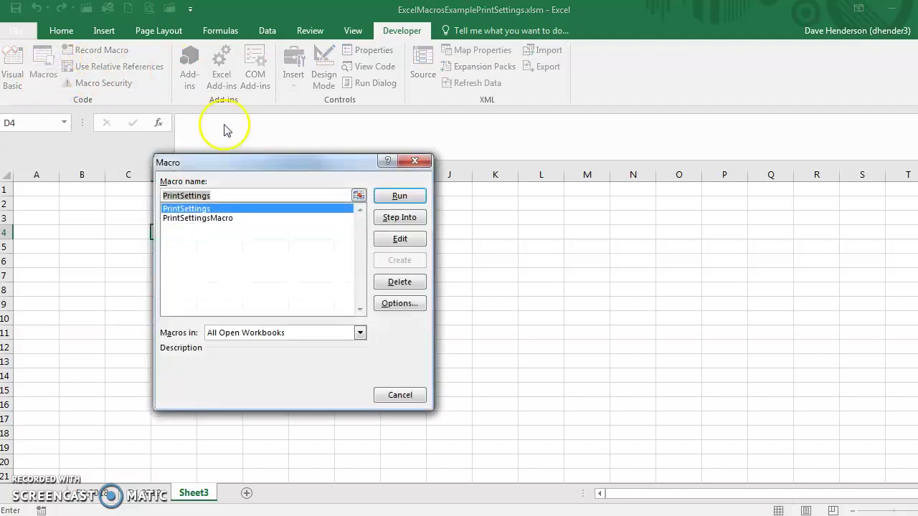
click(231, 218)
click(400, 241)
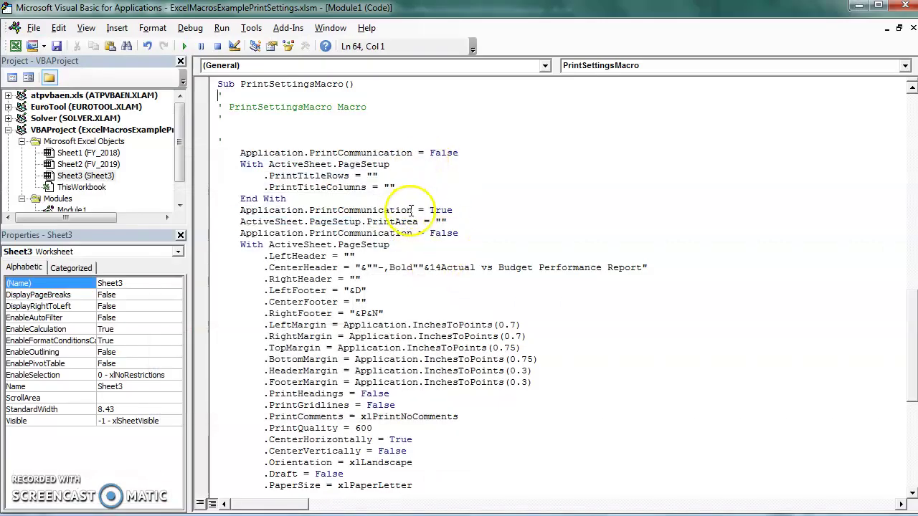
drag(909, 380, 913, 360)
click(491, 301)
drag(912, 350, 912, 375)
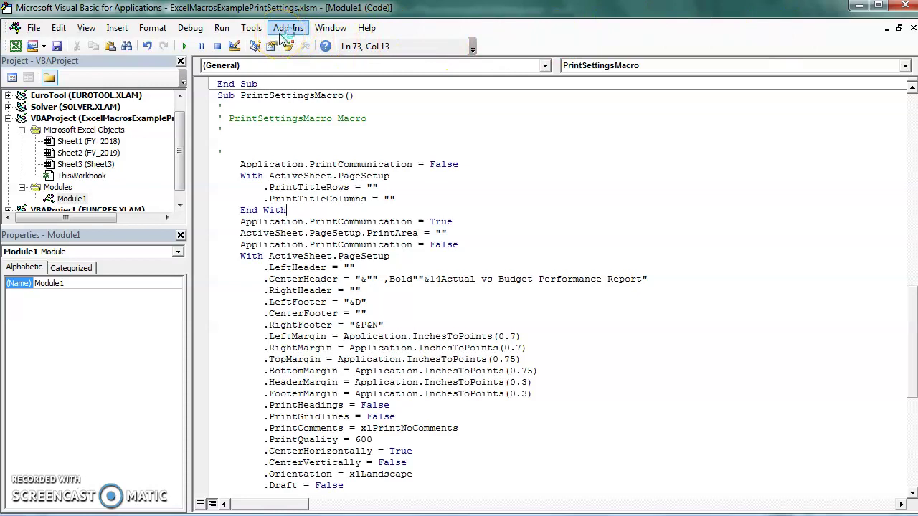
click(903, 6)
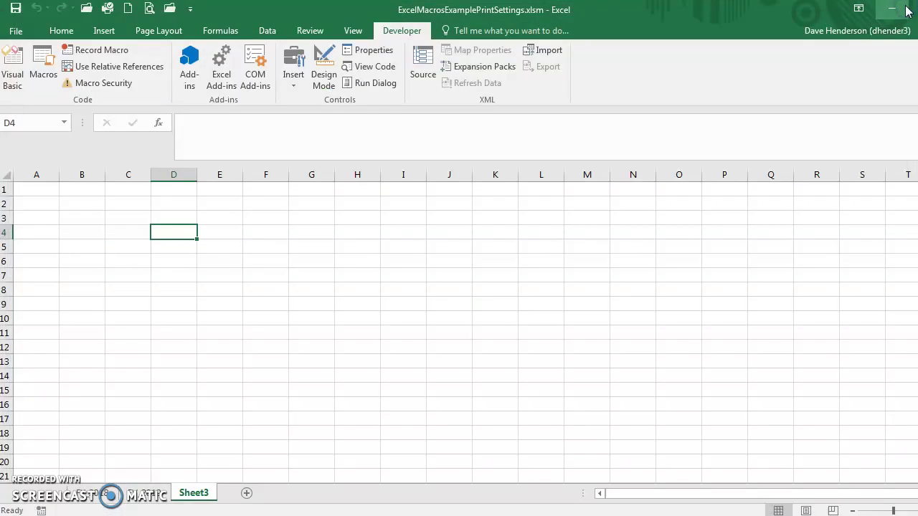
- Review where a macro is recorded and where saved macros are listed, leaving the blank worksheet unchanged
click(355, 32)
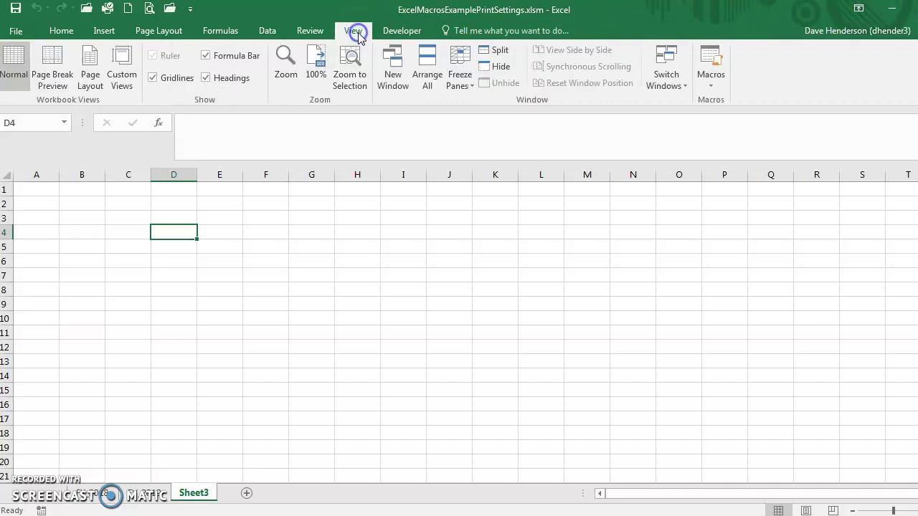
click(717, 82)
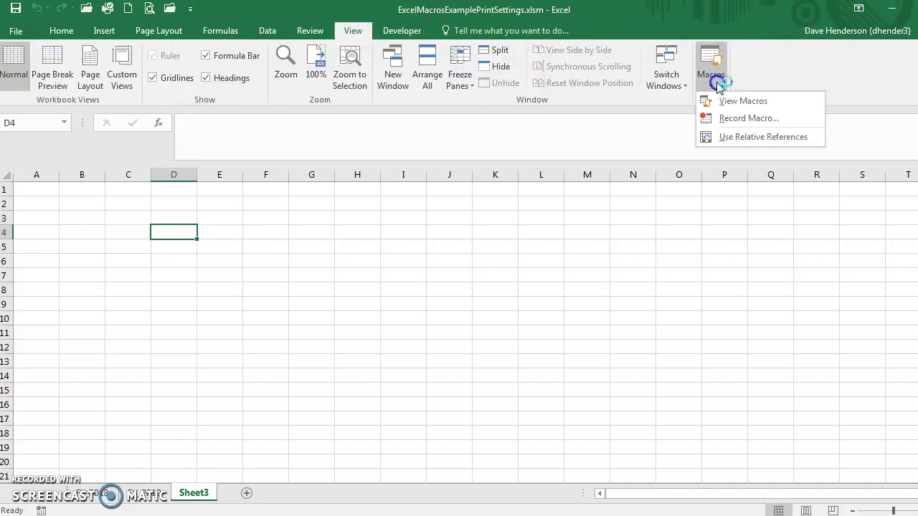
click(722, 119)
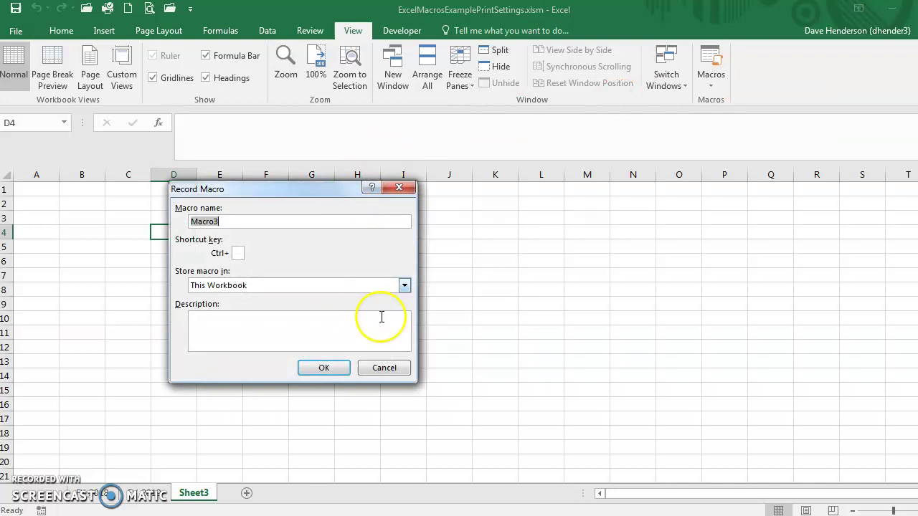
click(383, 369)
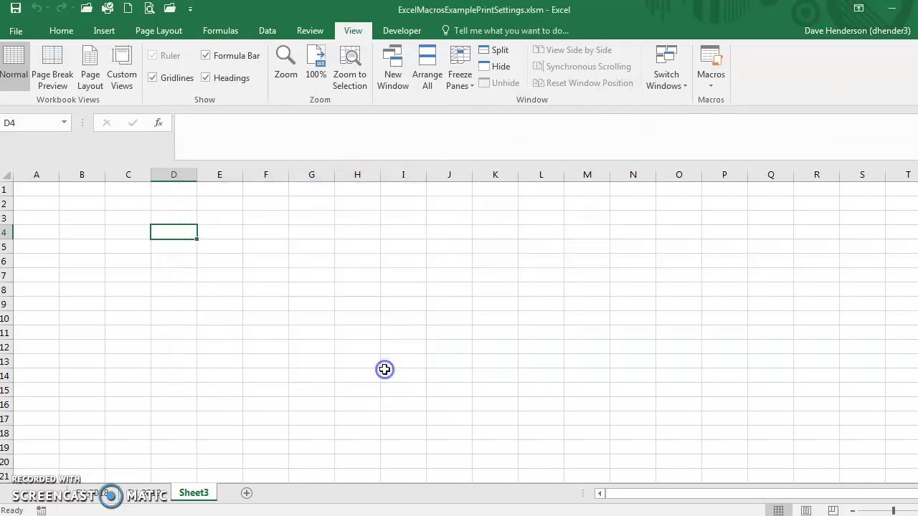
click(711, 85)
click(731, 101)
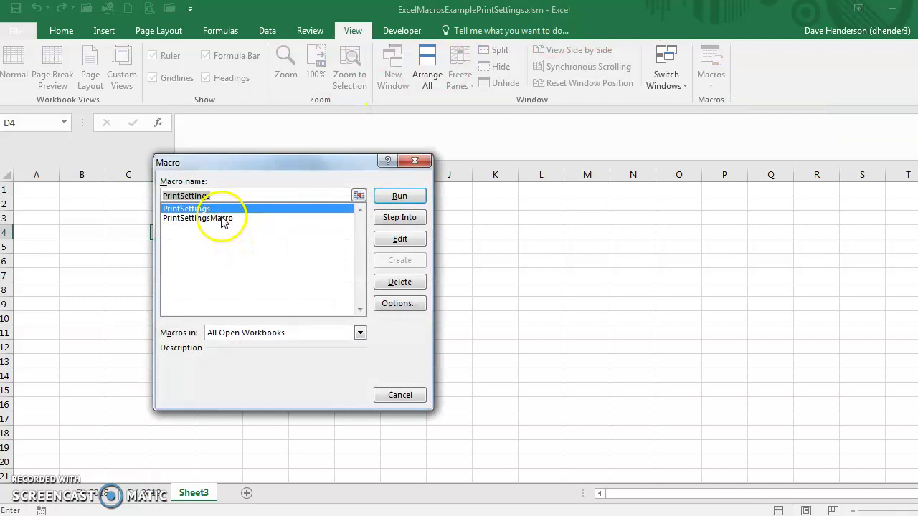
click(423, 165)
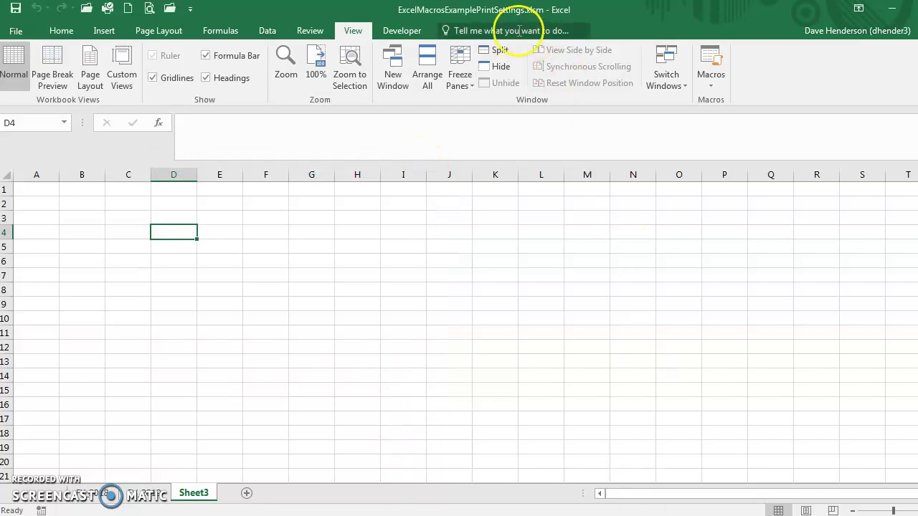
- Switch to PowerPoint to view the "How to record a macro" slide, and bring up the Canvas course modules page in Chrome
key(alt+Tab)
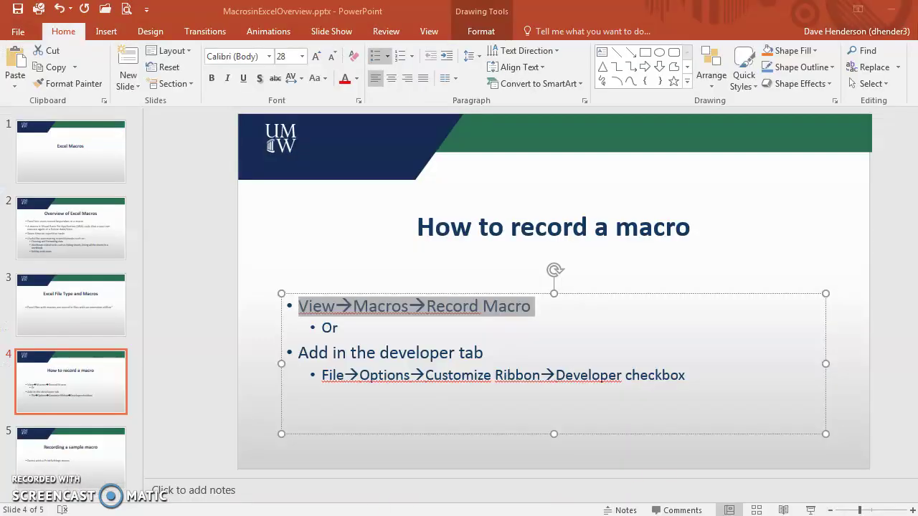
click(366, 329)
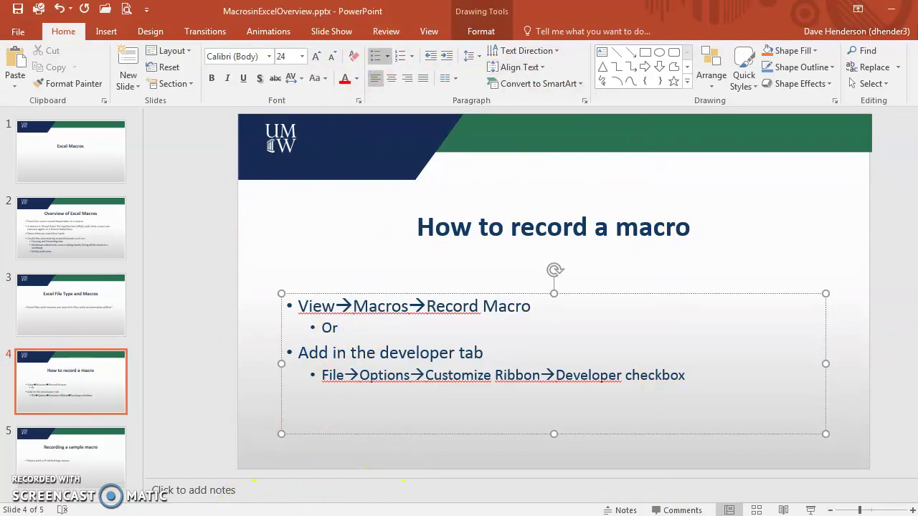
click(348, 412)
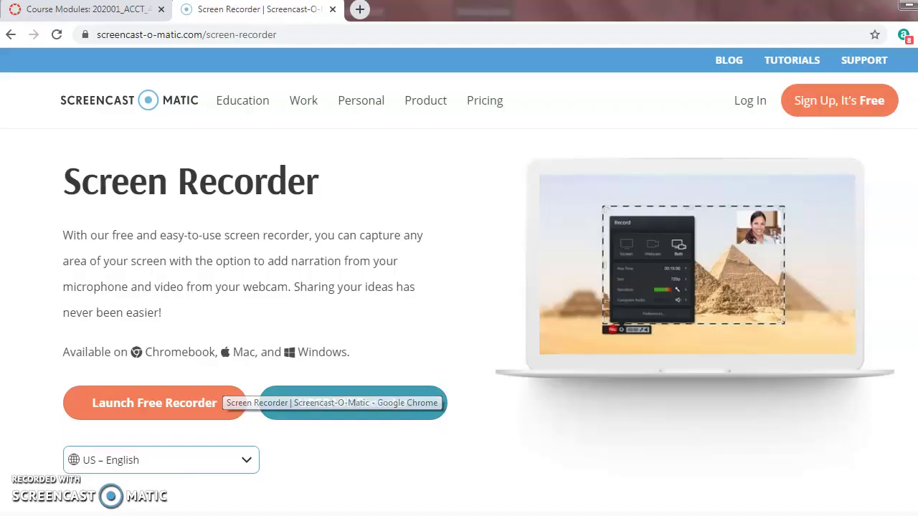
click(89, 9)
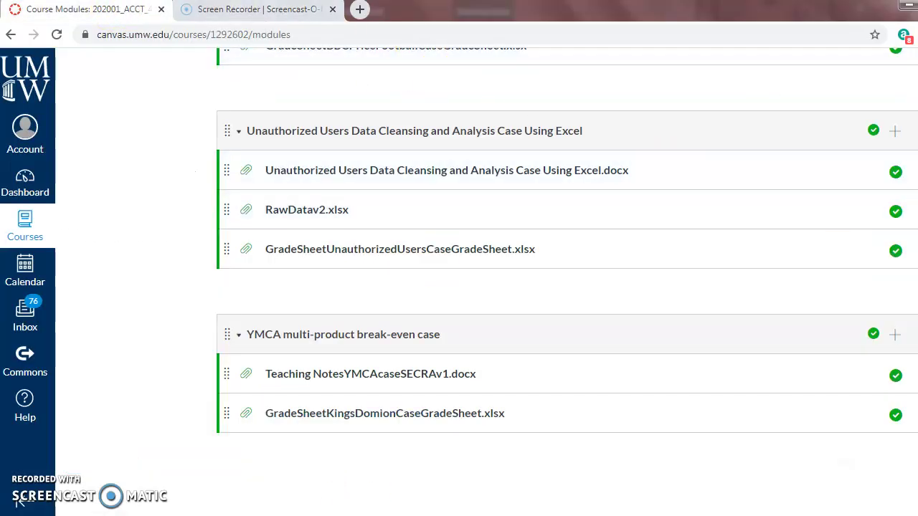